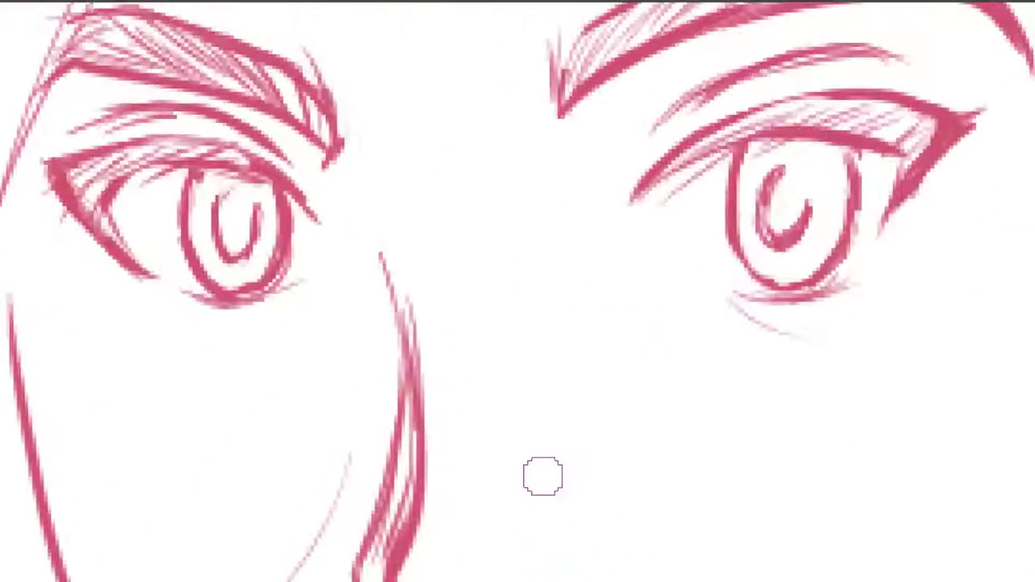
Step: Trace the hair edge crossing the left side of the forehead and the strand beside the cheek with thicker lines
{"action": "scroll", "coordinate": [542, 476], "scroll_direction": "down", "scroll_amount": 5}
{"action": "scroll", "coordinate": [570, 294], "scroll_direction": "up", "scroll_amount": 3}
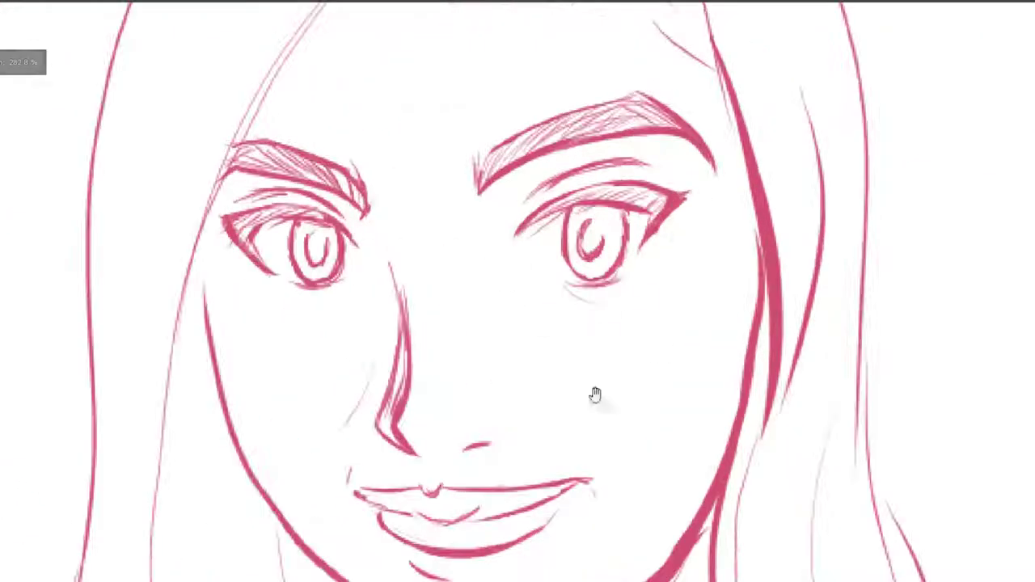
{"action": "left_click_drag", "start_coordinate": [620, 115], "coordinate": [640, 426]}
{"action": "left_click_drag", "start_coordinate": [522, 188], "coordinate": [315, 356]}
{"action": "scroll", "coordinate": [483, 70], "scroll_direction": "down", "scroll_amount": 3}
{"action": "mouse_move", "coordinate": [393, 158]}
{"action": "left_mouse_down"}
{"action": "mouse_move", "coordinate": [316, 327]}
{"action": "mouse_move", "coordinate": [260, 492]}
{"action": "left_mouse_up"}
{"action": "scroll", "coordinate": [258, 494], "scroll_direction": "down", "scroll_amount": 3}
{"action": "left_click_drag", "start_coordinate": [287, 414], "coordinate": [343, 130]}
{"action": "scroll", "coordinate": [365, 157], "scroll_direction": "down", "scroll_amount": 3}
{"action": "mouse_move", "coordinate": [331, 226]}
{"action": "left_mouse_down"}
{"action": "mouse_move", "coordinate": [312, 503]}
{"action": "mouse_move", "coordinate": [312, 296]}
{"action": "left_mouse_up"}
{"action": "mouse_move", "coordinate": [474, 503]}
{"action": "left_mouse_down"}
{"action": "mouse_move", "coordinate": [473, 319]}
{"action": "mouse_move", "coordinate": [428, 555]}
{"action": "left_mouse_up"}
{"action": "scroll", "coordinate": [473, 318], "scroll_direction": "up", "scroll_amount": 3}
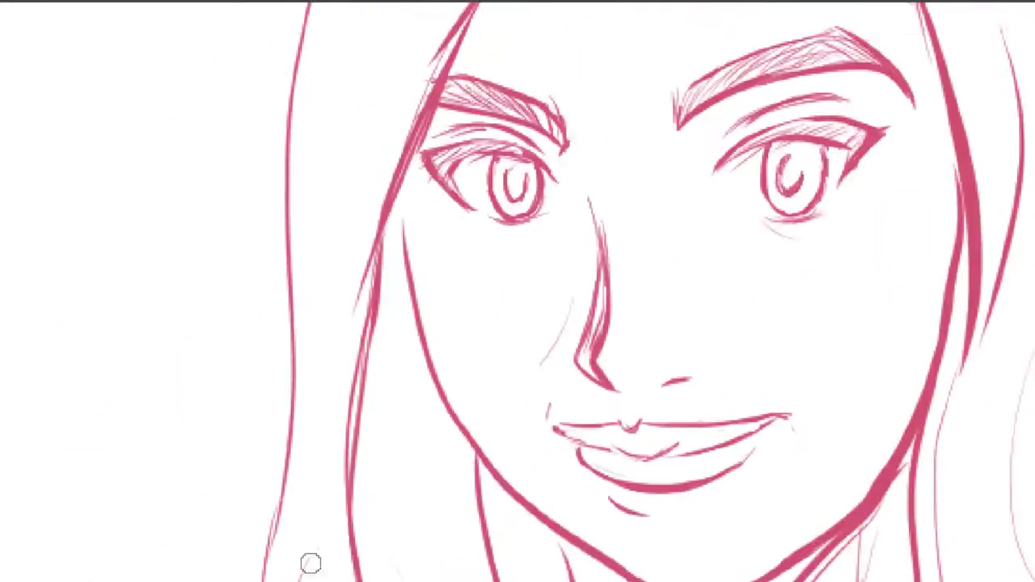
Step: Strengthen the wavy hair strands running from below the left cheek past the neck to the chest
{"action": "scroll", "coordinate": [420, 270], "scroll_direction": "up", "scroll_amount": 5}
{"action": "left_click_drag", "start_coordinate": [476, 179], "coordinate": [652, 161]}
{"action": "left_click_drag", "start_coordinate": [331, 453], "coordinate": [485, 226]}
{"action": "scroll", "coordinate": [485, 83], "scroll_direction": "down", "scroll_amount": 5}
{"action": "left_click_drag", "start_coordinate": [392, 154], "coordinate": [359, 461]}
{"action": "scroll", "coordinate": [374, 525], "scroll_direction": "down", "scroll_amount": 5}
{"action": "scroll", "coordinate": [390, 132], "scroll_direction": "down", "scroll_amount": 3}
{"action": "left_click_drag", "start_coordinate": [404, 56], "coordinate": [493, 412]}
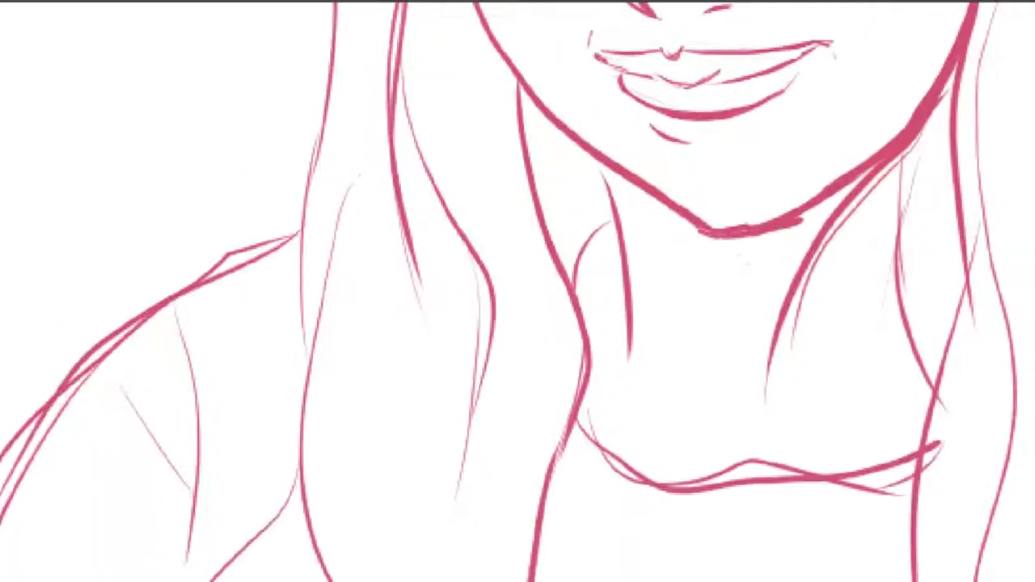
Step: Reinforce the outer left hair contour and the left shoulder line, adding a small notch at the sleeve seam
{"action": "scroll", "coordinate": [458, 226], "scroll_direction": "down", "scroll_amount": 5}
{"action": "scroll", "coordinate": [458, 226], "scroll_direction": "up", "scroll_amount": 10}
{"action": "left_click_drag", "start_coordinate": [444, 81], "coordinate": [460, 234]}
{"action": "scroll", "coordinate": [539, 577], "scroll_direction": "down", "scroll_amount": 3}
{"action": "left_click_drag", "start_coordinate": [538, 577], "coordinate": [595, 553]}
{"action": "left_click_drag", "start_coordinate": [457, 70], "coordinate": [420, 358]}
{"action": "left_click_drag", "start_coordinate": [422, 194], "coordinate": [403, 347]}
{"action": "left_click_drag", "start_coordinate": [427, 158], "coordinate": [392, 339]}
{"action": "left_click_drag", "start_coordinate": [323, 355], "coordinate": [525, 339]}
{"action": "left_click_drag", "start_coordinate": [614, 304], "coordinate": [523, 357]}
{"action": "key", "text": "ctrl+z"}
Step: Erase the doubled sketch lines along the left sleeve and define a single outer contour down to the arm
{"action": "scroll", "coordinate": [504, 358], "scroll_direction": "up", "scroll_amount": 3}
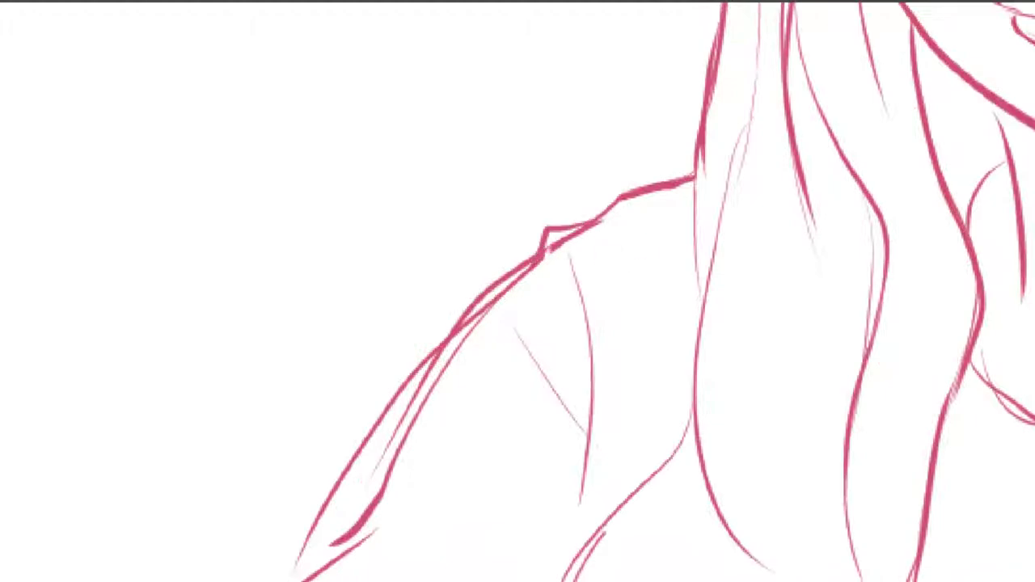
{"action": "mouse_move", "coordinate": [452, 405]}
{"action": "left_mouse_down"}
{"action": "mouse_move", "coordinate": [467, 315]}
{"action": "mouse_move", "coordinate": [490, 317]}
{"action": "left_mouse_up"}
{"action": "mouse_move", "coordinate": [458, 259]}
{"action": "left_mouse_down"}
{"action": "mouse_move", "coordinate": [399, 397]}
{"action": "mouse_move", "coordinate": [384, 406]}
{"action": "left_mouse_up"}
{"action": "mouse_move", "coordinate": [744, 375]}
{"action": "left_mouse_down"}
{"action": "mouse_move", "coordinate": [473, 441]}
{"action": "mouse_move", "coordinate": [480, 305]}
{"action": "left_mouse_up"}
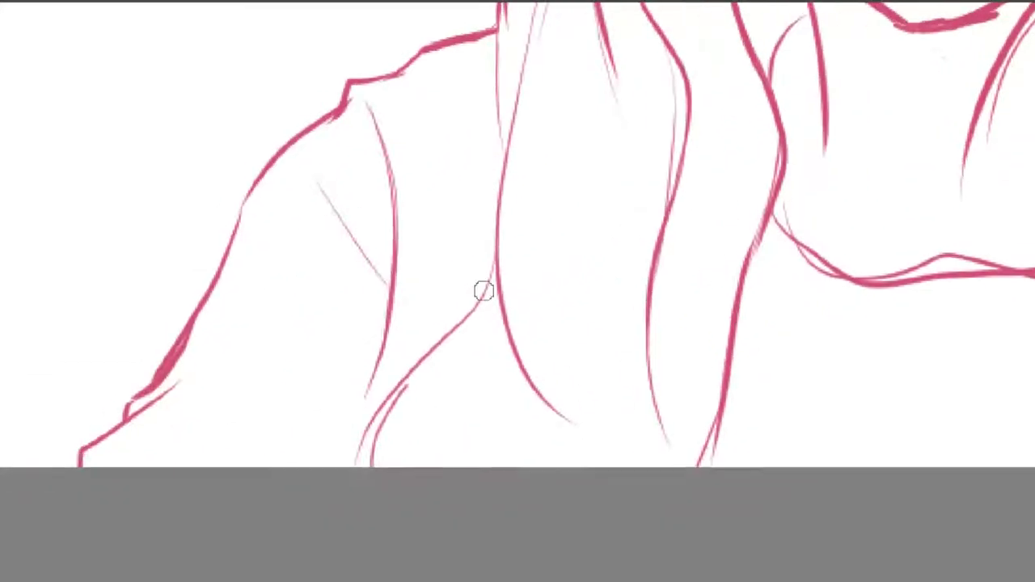
Step: Thicken the left hair contour where it meets the shoulder and darken the garment fold below it
{"action": "mouse_move", "coordinate": [447, 364]}
{"action": "left_mouse_down"}
{"action": "mouse_move", "coordinate": [425, 480]}
{"action": "mouse_move", "coordinate": [458, 407]}
{"action": "mouse_move", "coordinate": [418, 478]}
{"action": "mouse_move", "coordinate": [373, 180]}
{"action": "left_mouse_up"}
{"action": "left_click_drag", "start_coordinate": [349, 217], "coordinate": [353, 358]}
{"action": "left_click_drag", "start_coordinate": [396, 208], "coordinate": [364, 312]}
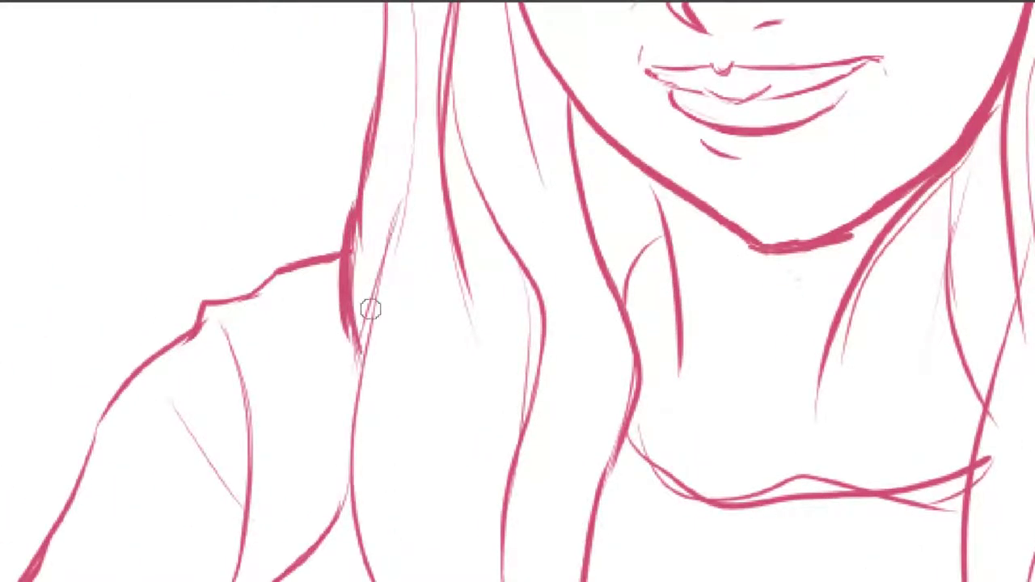
Step: Thicken the hair strand at the left end of the neckline and erase the doubled neckline strokes
{"action": "scroll", "coordinate": [365, 312], "scroll_direction": "down", "scroll_amount": 6}
{"action": "left_click_drag", "start_coordinate": [311, 293], "coordinate": [419, 191]}
{"action": "left_click_drag", "start_coordinate": [746, 134], "coordinate": [545, 171]}
{"action": "left_click_drag", "start_coordinate": [480, 166], "coordinate": [439, 312]}
{"action": "left_click_drag", "start_coordinate": [862, 117], "coordinate": [596, 221]}
{"action": "left_click_drag", "start_coordinate": [584, 299], "coordinate": [565, 319]}
{"action": "left_click_drag", "start_coordinate": [370, 326], "coordinate": [475, 346]}
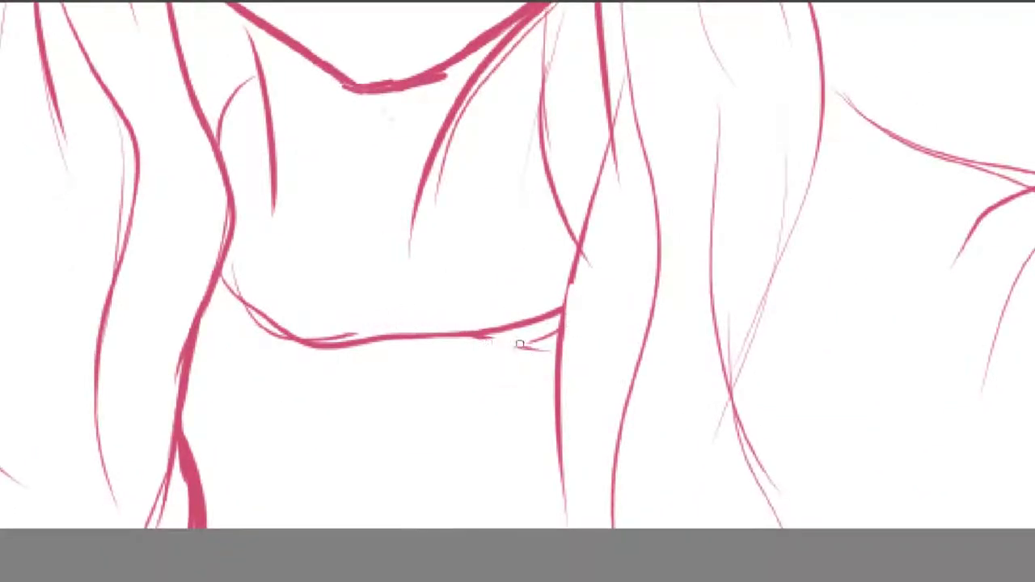
Step: Clean up the chin and right jawline, and thicken the neck lines and the hair edges beside the neck
{"action": "left_click_drag", "start_coordinate": [236, 279], "coordinate": [203, 440]}
{"action": "mouse_move", "coordinate": [400, 238]}
{"action": "left_mouse_down"}
{"action": "mouse_move", "coordinate": [544, 218]}
{"action": "mouse_move", "coordinate": [363, 342]}
{"action": "left_mouse_up"}
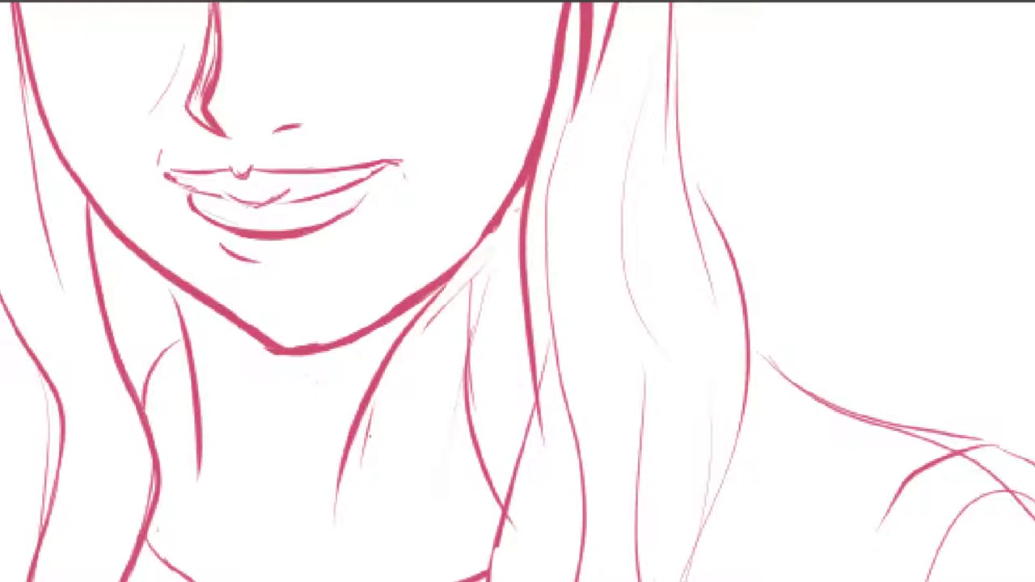
{"action": "left_click_drag", "start_coordinate": [517, 220], "coordinate": [333, 443]}
{"action": "left_click_drag", "start_coordinate": [454, 274], "coordinate": [509, 513]}
{"action": "mouse_move", "coordinate": [539, 404]}
{"action": "left_mouse_down"}
{"action": "mouse_move", "coordinate": [595, 224]}
{"action": "mouse_move", "coordinate": [533, 400]}
{"action": "left_mouse_up"}
{"action": "mouse_move", "coordinate": [212, 90]}
{"action": "left_mouse_down"}
{"action": "mouse_move", "coordinate": [236, 165]}
{"action": "mouse_move", "coordinate": [249, 267]}
{"action": "left_mouse_up"}
{"action": "left_click_drag", "start_coordinate": [235, 160], "coordinate": [194, 230]}
{"action": "left_click_drag", "start_coordinate": [518, 218], "coordinate": [313, 368]}
{"action": "left_click_drag", "start_coordinate": [404, 242], "coordinate": [477, 356]}
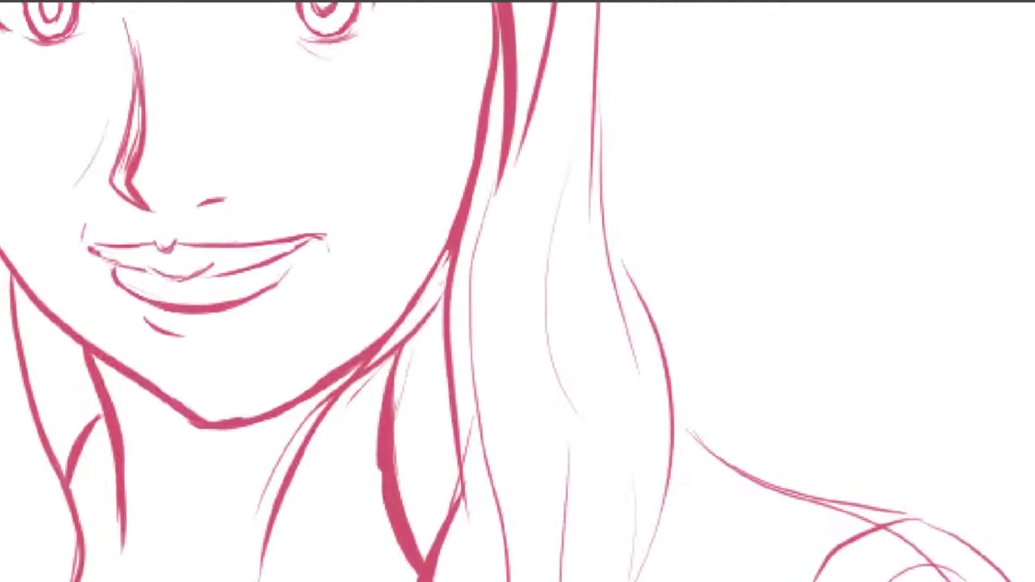
Step: Refine the thick hair outline to the right of the neck down to the neckline
{"action": "scroll", "coordinate": [412, 261], "scroll_direction": "down", "scroll_amount": 3}
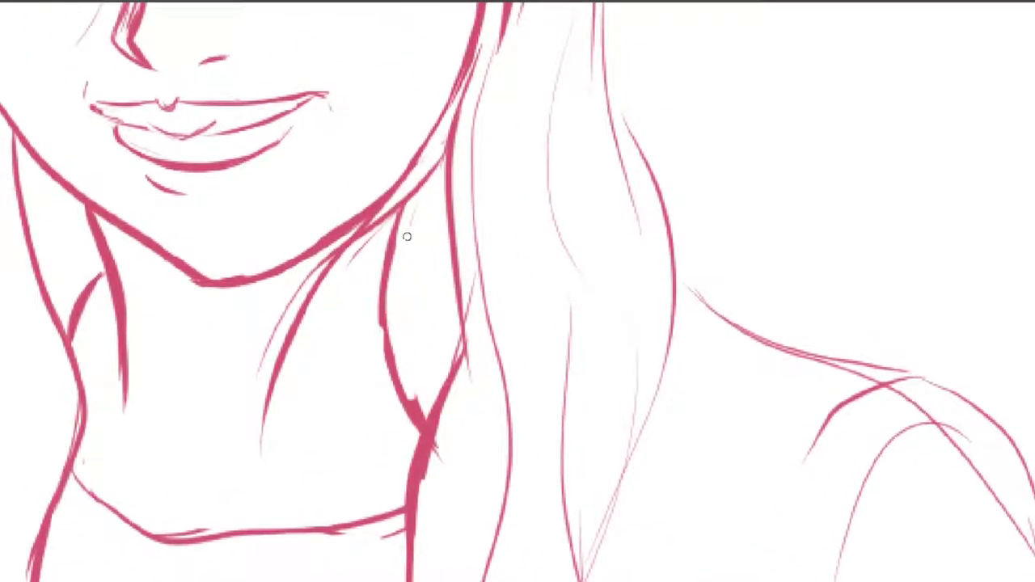
{"action": "scroll", "coordinate": [485, 275], "scroll_direction": "down", "scroll_amount": 4}
{"action": "left_click_drag", "start_coordinate": [442, 323], "coordinate": [450, 480]}
Step: Build up the outer left hair contour around the head and add thin strands inside the hair
{"action": "scroll", "coordinate": [429, 323], "scroll_direction": "up", "scroll_amount": 10}
{"action": "left_click_drag", "start_coordinate": [418, 205], "coordinate": [587, 129]}
{"action": "left_click_drag", "start_coordinate": [511, 81], "coordinate": [662, 382]}
{"action": "left_click_drag", "start_coordinate": [652, 335], "coordinate": [688, 464]}
{"action": "key", "text": "ctrl+z"}
{"action": "key", "text": "ctrl+z"}
{"action": "left_click_drag", "start_coordinate": [596, 159], "coordinate": [646, 320]}
{"action": "mouse_move", "coordinate": [602, 205]}
{"action": "left_mouse_down"}
{"action": "mouse_move", "coordinate": [228, 349]}
{"action": "mouse_move", "coordinate": [800, 186]}
{"action": "left_mouse_up"}
{"action": "left_click_drag", "start_coordinate": [402, 115], "coordinate": [375, 90]}
{"action": "scroll", "coordinate": [779, 282], "scroll_direction": "down", "scroll_amount": 3}
{"action": "scroll", "coordinate": [779, 282], "scroll_direction": "up", "scroll_amount": 3}
{"action": "scroll", "coordinate": [542, 373], "scroll_direction": "down", "scroll_amount": 3}
{"action": "scroll", "coordinate": [482, 360], "scroll_direction": "up", "scroll_amount": 3}
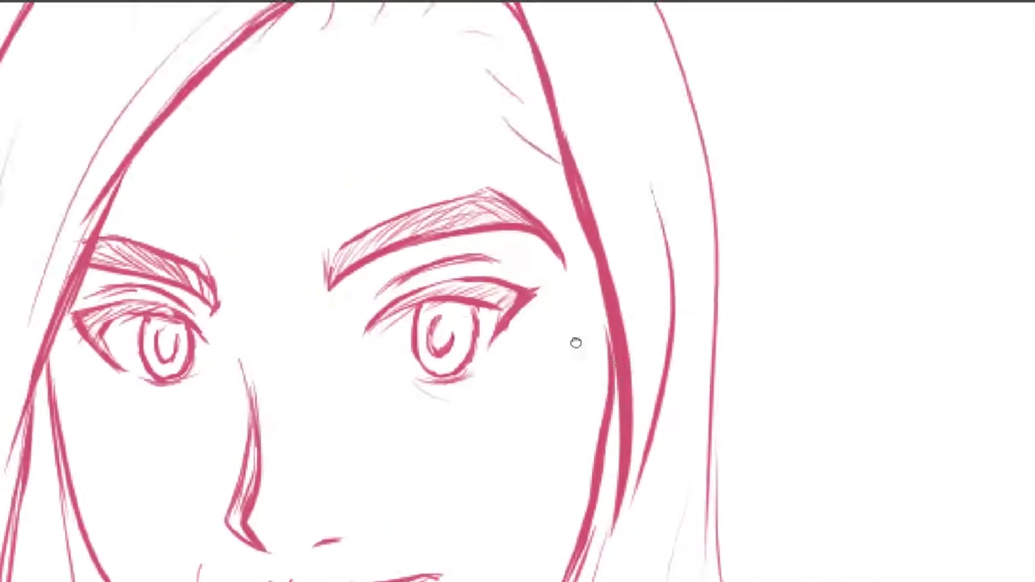
Step: Thicken the lock at the right of the hair parting and the outer right hair contour beside the face
{"action": "scroll", "coordinate": [575, 348], "scroll_direction": "down", "scroll_amount": 3}
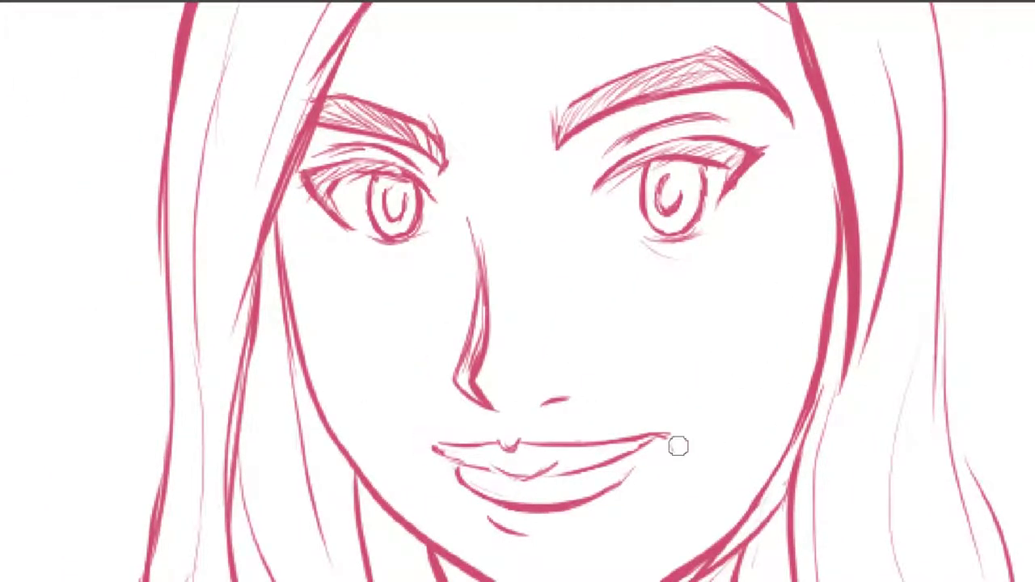
{"action": "scroll", "coordinate": [675, 423], "scroll_direction": "right", "scroll_amount": 3}
{"action": "scroll", "coordinate": [656, 407], "scroll_direction": "up", "scroll_amount": 3}
{"action": "scroll", "coordinate": [311, 84], "scroll_direction": "up", "scroll_amount": 2}
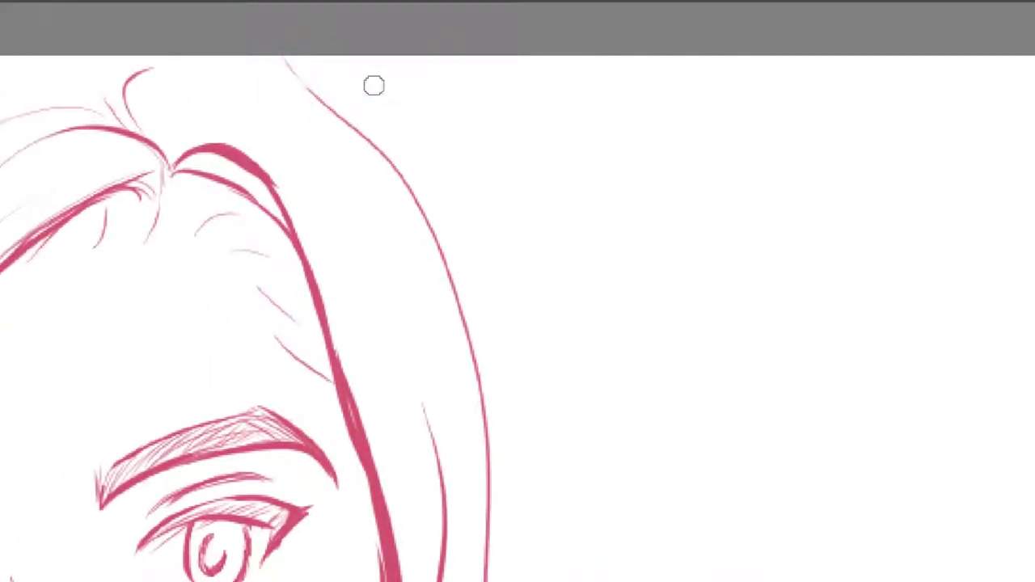
{"action": "scroll", "coordinate": [551, 238], "scroll_direction": "down", "scroll_amount": 3}
{"action": "scroll", "coordinate": [573, 167], "scroll_direction": "down", "scroll_amount": 10}
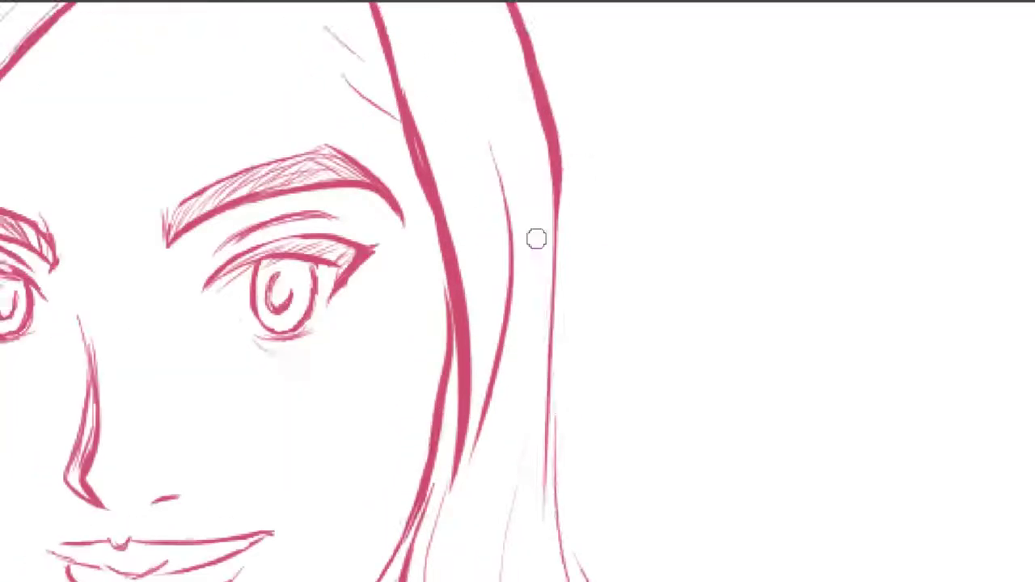
Step: Thicken the lower right hair contour, shoulder and upper-arm lines, and erase the diagonal sketch line across the right sleeve
{"action": "left_click_drag", "start_coordinate": [579, 141], "coordinate": [597, 239]}
{"action": "mouse_move", "coordinate": [588, 141]}
{"action": "left_mouse_down"}
{"action": "mouse_move", "coordinate": [418, 247]}
{"action": "mouse_move", "coordinate": [663, 380]}
{"action": "mouse_move", "coordinate": [608, 219]}
{"action": "mouse_move", "coordinate": [715, 440]}
{"action": "left_mouse_up"}
{"action": "left_click_drag", "start_coordinate": [561, 384], "coordinate": [625, 408]}
{"action": "left_click_drag", "start_coordinate": [642, 260], "coordinate": [542, 351]}
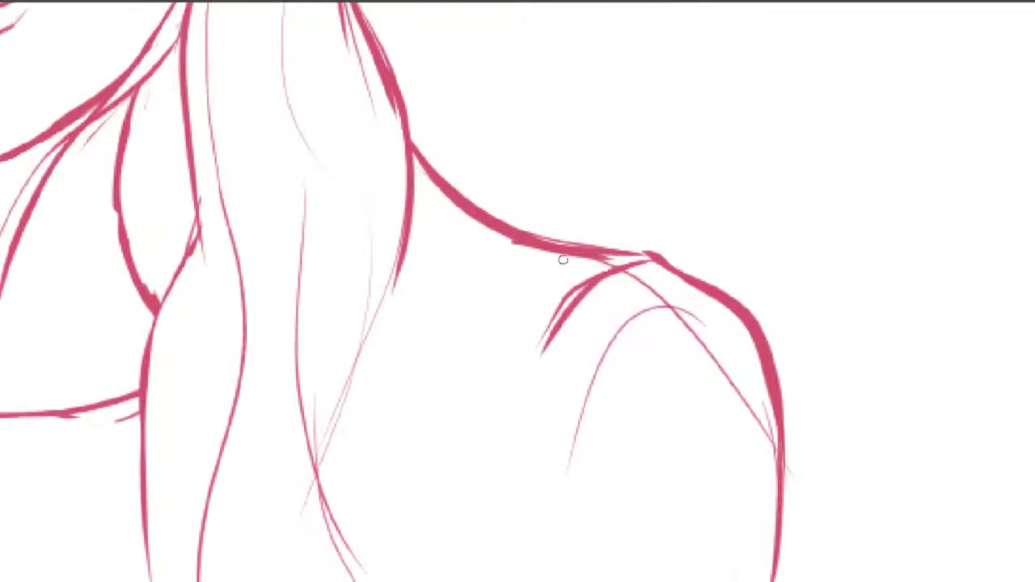
{"action": "left_click_drag", "start_coordinate": [638, 275], "coordinate": [775, 448]}
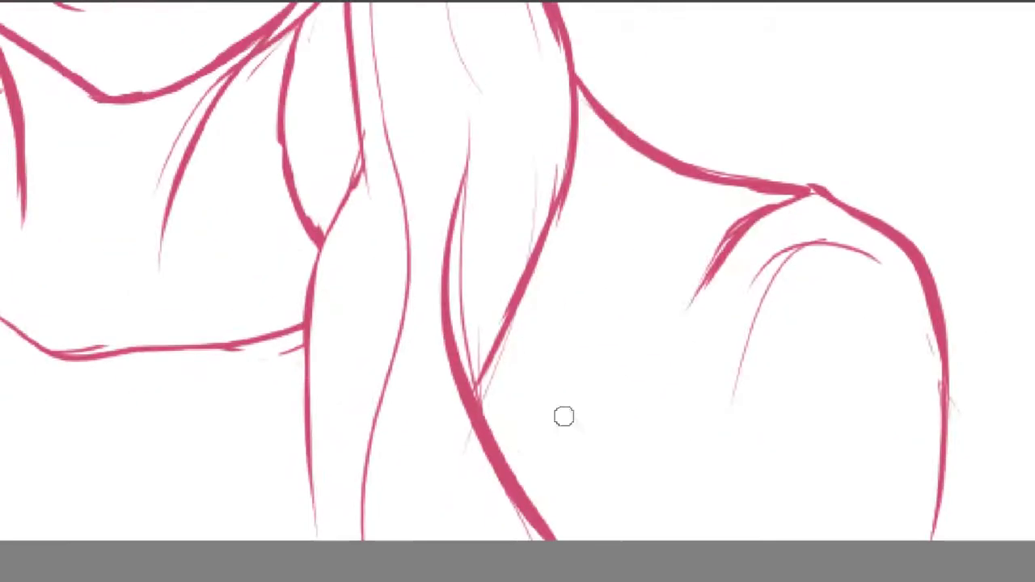
Step: Refine the hair strands on the right side of the neck and add a short lock behind the right hair
{"action": "mouse_move", "coordinate": [390, 372]}
{"action": "left_mouse_down"}
{"action": "mouse_move", "coordinate": [403, 270]}
{"action": "mouse_move", "coordinate": [385, 338]}
{"action": "left_mouse_up"}
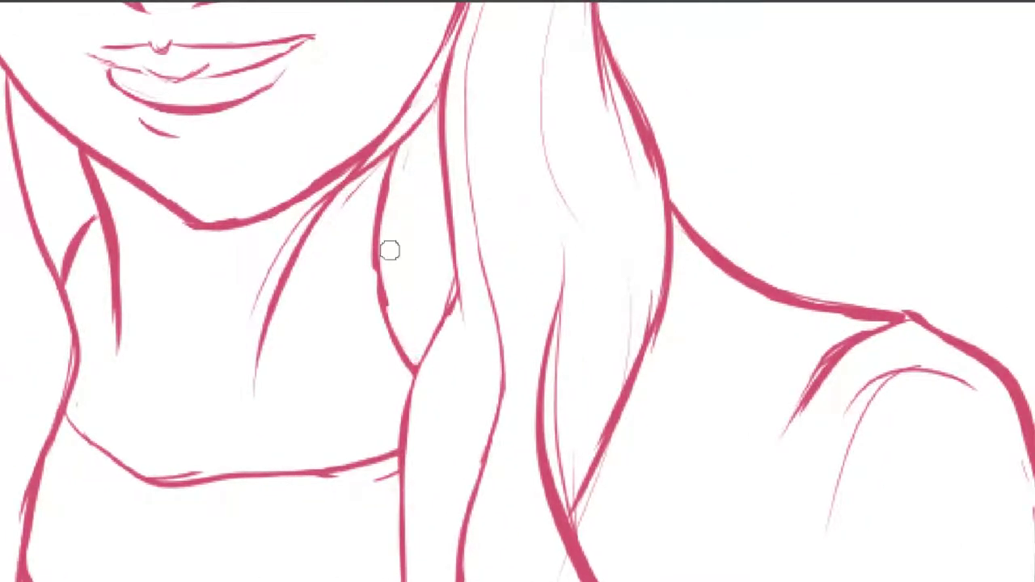
{"action": "left_click_drag", "start_coordinate": [394, 324], "coordinate": [387, 190]}
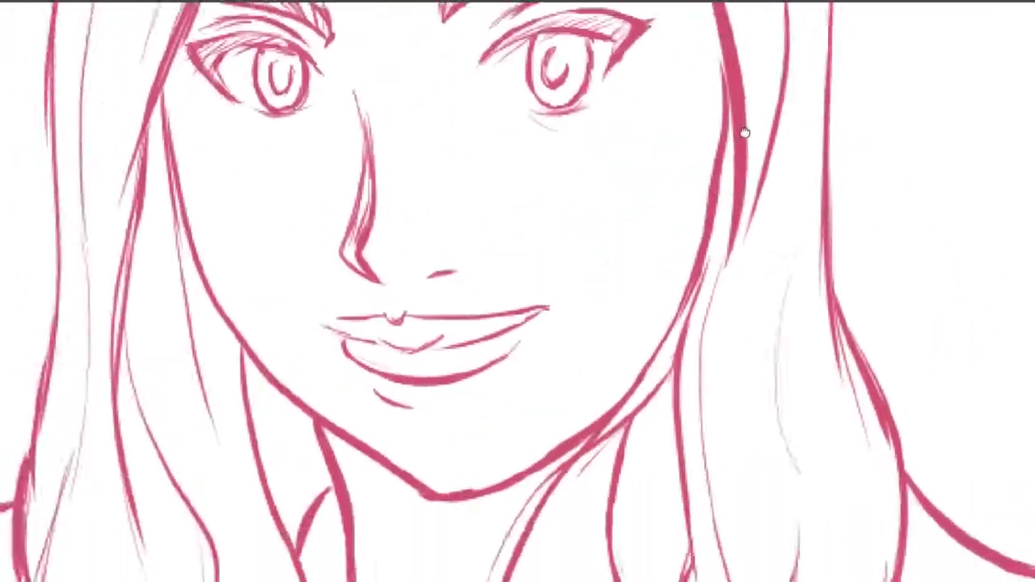
{"action": "left_click_drag", "start_coordinate": [743, 132], "coordinate": [708, 80]}
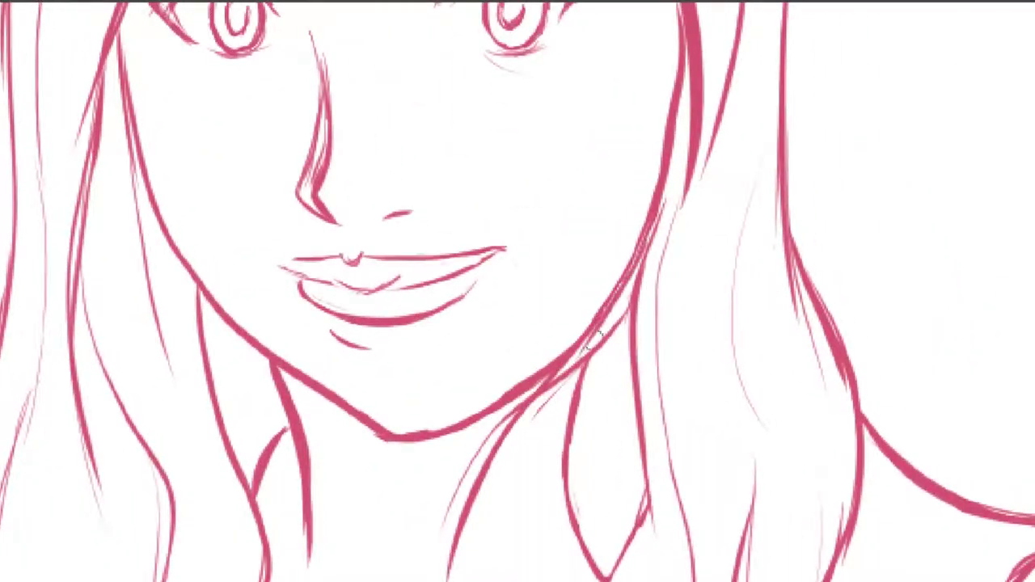
{"action": "left_click_drag", "start_coordinate": [589, 383], "coordinate": [589, 189]}
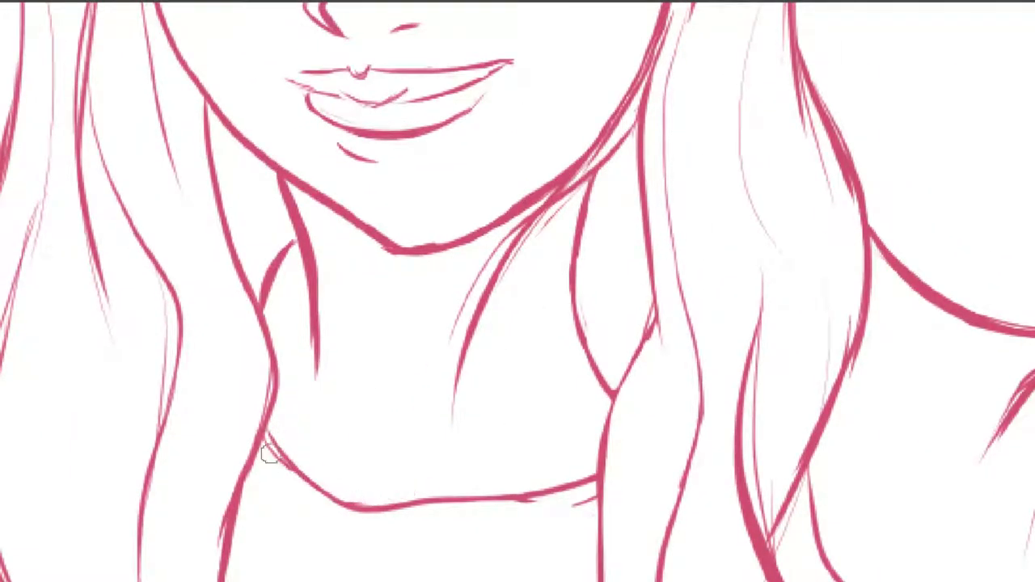
Step: Draw fine strands behind the hair at both ends of the neckline and short baby hairs along the forehead hairline
{"action": "key", "text": "ctrl+0"}
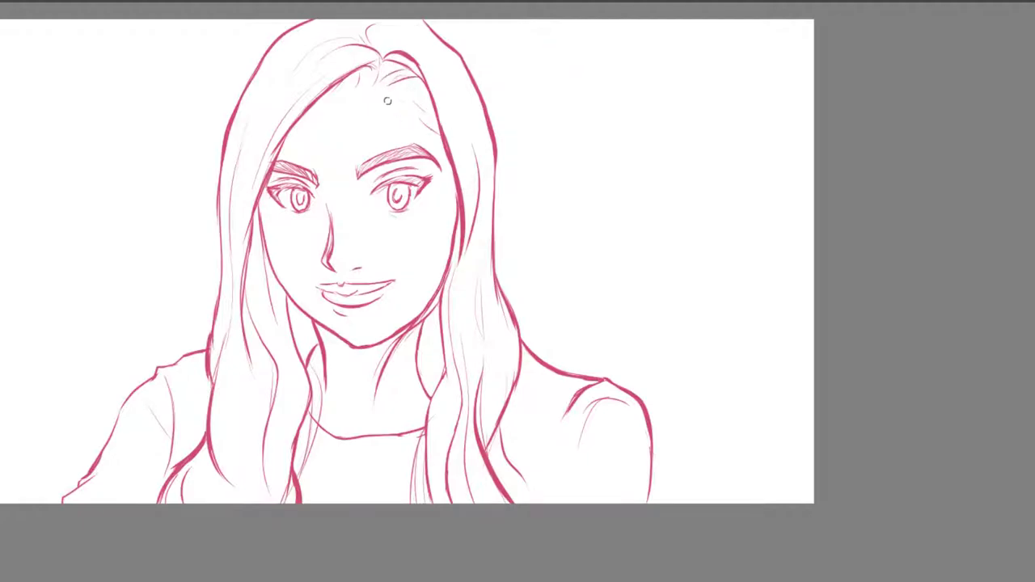
{"action": "scroll", "coordinate": [387, 102], "scroll_direction": "up", "scroll_amount": 3}
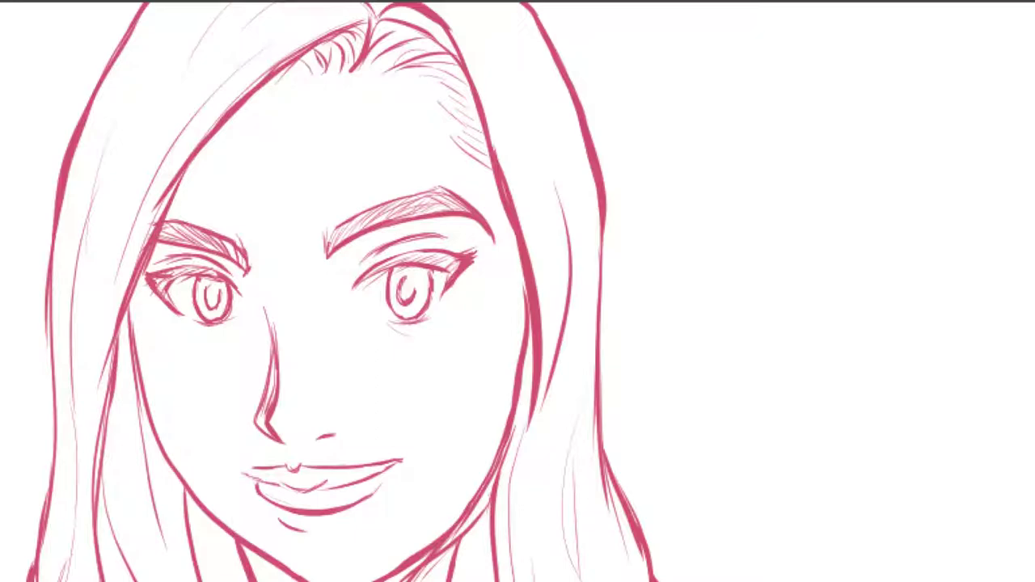
{"action": "scroll", "coordinate": [298, 339], "scroll_direction": "down", "scroll_amount": 3}
{"action": "left_click_drag", "start_coordinate": [422, 385], "coordinate": [539, 316]}
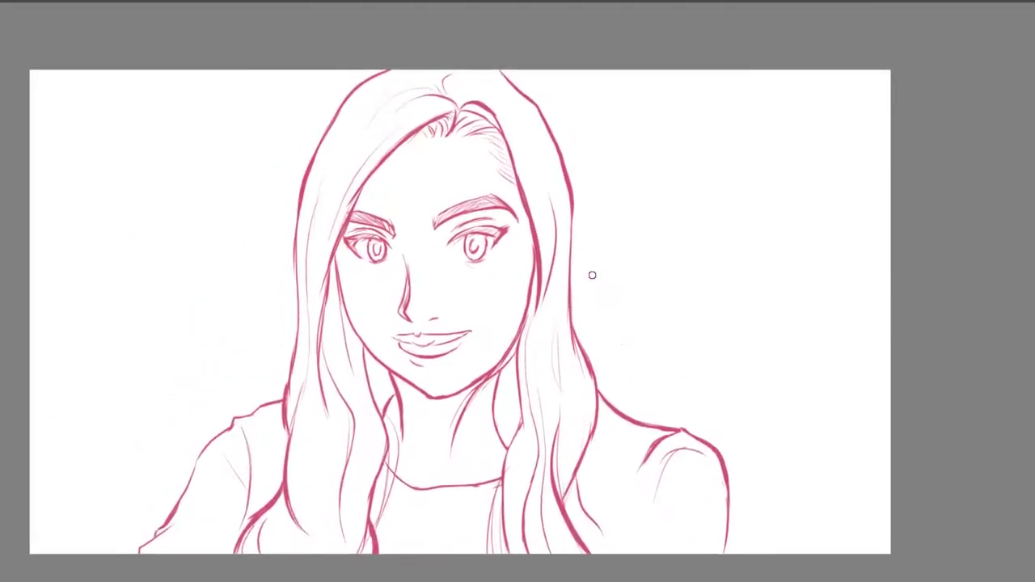
Step: Erase the heavy outer corners of both eyes and redraw them as pointed lash wings
{"action": "scroll", "coordinate": [581, 271], "scroll_direction": "up", "scroll_amount": 3}
{"action": "left_click_drag", "start_coordinate": [436, 288], "coordinate": [594, 333]}
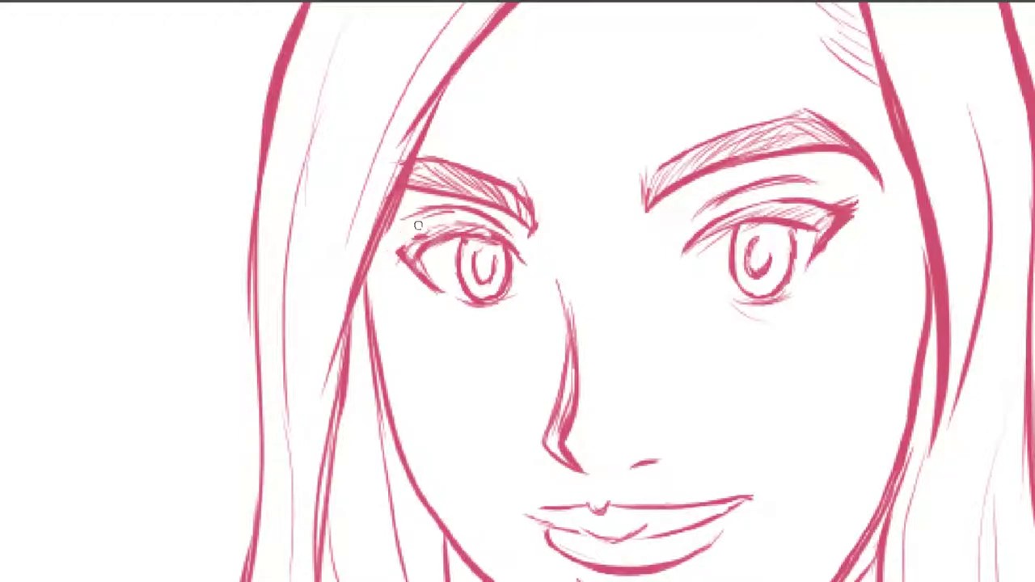
{"action": "mouse_move", "coordinate": [414, 276]}
{"action": "left_mouse_down"}
{"action": "mouse_move", "coordinate": [451, 209]}
{"action": "mouse_move", "coordinate": [369, 263]}
{"action": "left_mouse_up"}
{"action": "key", "text": "ctrl+z"}
{"action": "key", "text": "ctrl+z"}
{"action": "key", "text": "ctrl+z"}
{"action": "key", "text": "ctrl+z"}
{"action": "left_click_drag", "start_coordinate": [855, 214], "coordinate": [807, 227]}
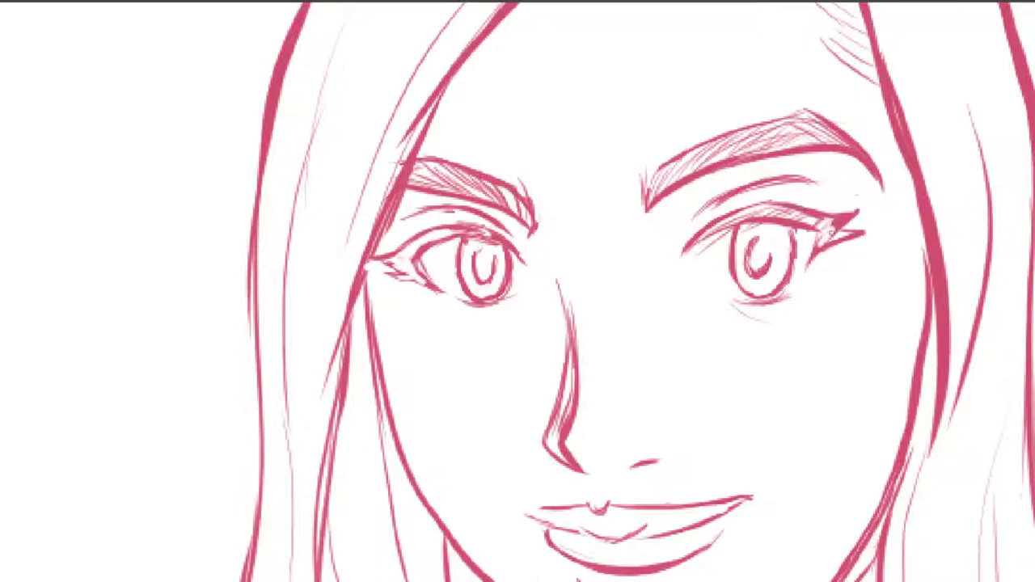
Step: Add small lashes at the eyes' outer corners and short strokes beneath both irises
{"action": "key", "text": "ctrl+z"}
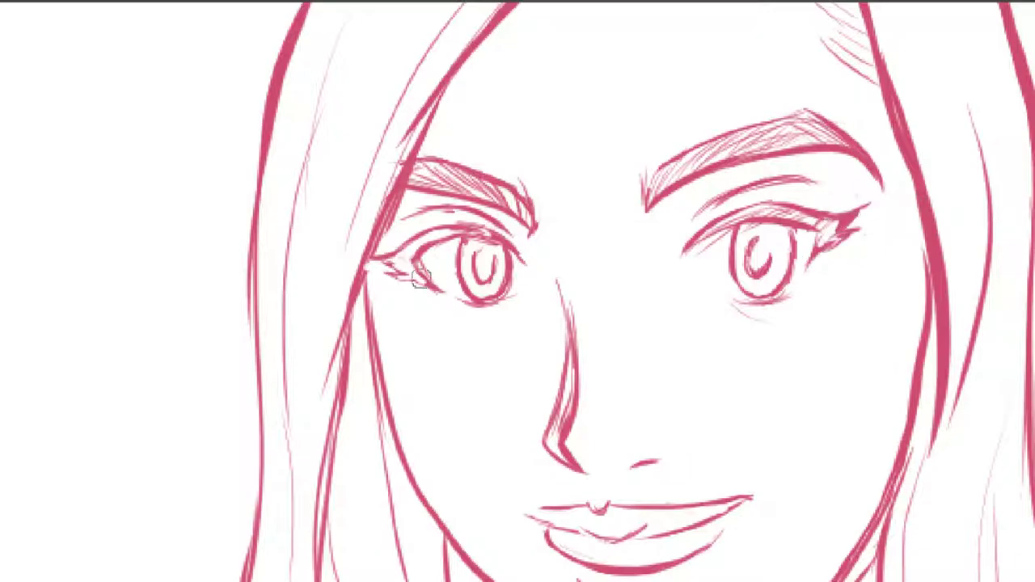
{"action": "left_click_drag", "start_coordinate": [380, 257], "coordinate": [420, 276]}
{"action": "left_click_drag", "start_coordinate": [402, 278], "coordinate": [422, 289]}
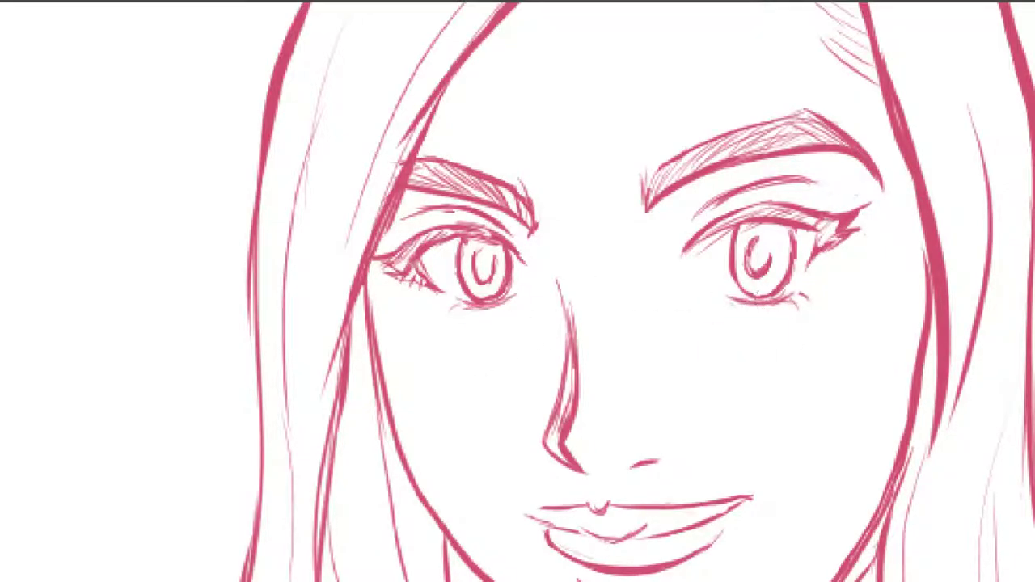
{"action": "key", "text": "ctrl+z"}
Step: Strengthen the right nostril, add a philtrum line, and redraw the nose bridge with a wider, rounder left nostril
{"action": "left_click_drag", "start_coordinate": [705, 470], "coordinate": [688, 325]}
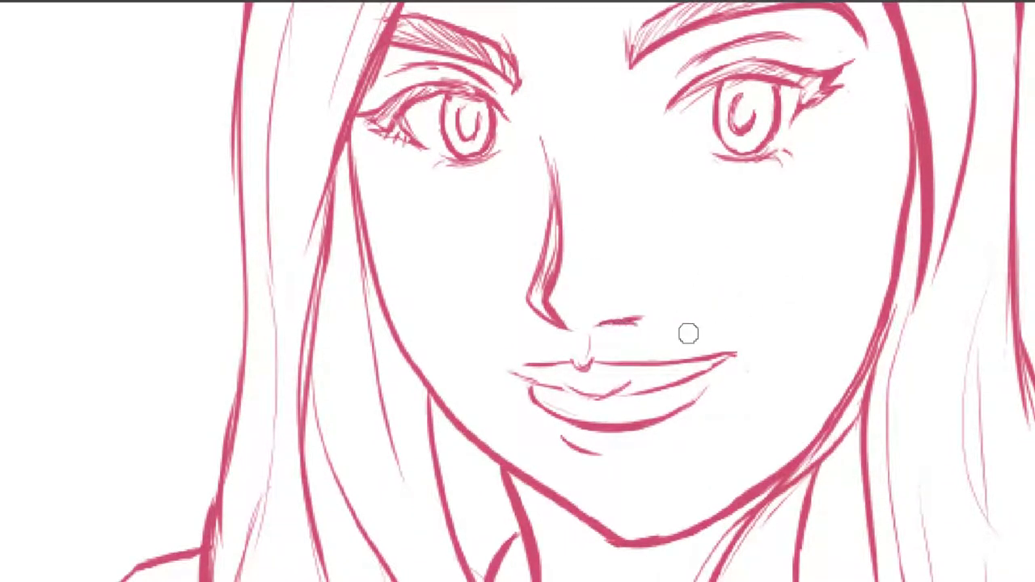
{"action": "key", "text": "ctrl+z"}
{"action": "mouse_move", "coordinate": [543, 308]}
{"action": "left_mouse_down"}
{"action": "mouse_move", "coordinate": [555, 166]}
{"action": "mouse_move", "coordinate": [558, 212]}
{"action": "left_mouse_up"}
{"action": "mouse_move", "coordinate": [533, 275]}
{"action": "left_mouse_down"}
{"action": "mouse_move", "coordinate": [546, 242]}
{"action": "mouse_move", "coordinate": [535, 297]}
{"action": "left_mouse_up"}
{"action": "left_click_drag", "start_coordinate": [553, 174], "coordinate": [506, 299]}
{"action": "key", "text": "ctrl+z"}
{"action": "key", "text": "ctrl+z"}
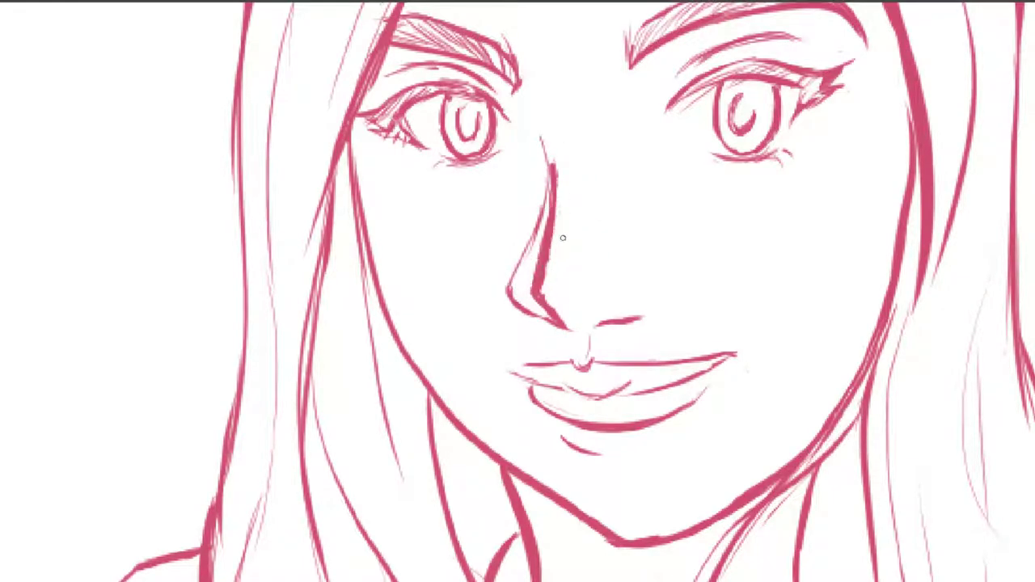
Step: Thicken the right eyebrow's upper edge and arch, adding short hair strokes along its top and inner end
{"action": "key", "text": "ctrl+shift+0"}
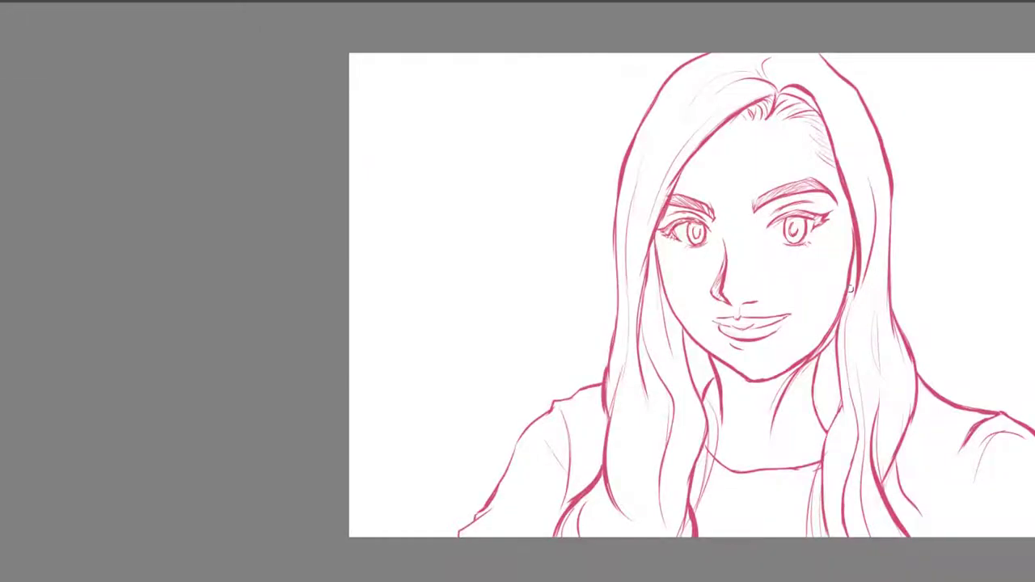
{"action": "scroll", "coordinate": [786, 168], "scroll_direction": "up", "scroll_amount": 5}
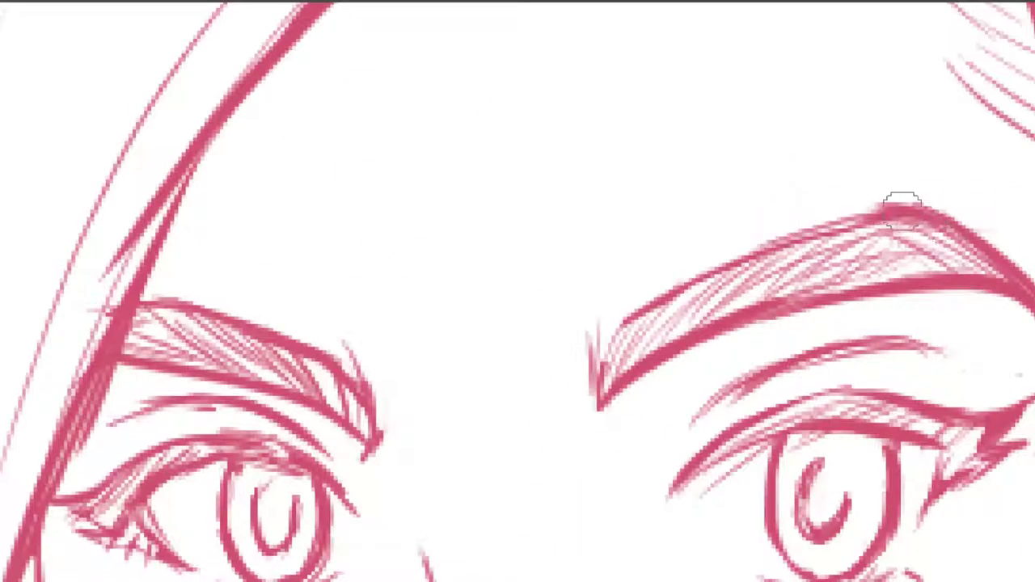
{"action": "left_click_drag", "start_coordinate": [657, 298], "coordinate": [776, 243]}
{"action": "mouse_move", "coordinate": [720, 271]}
{"action": "left_mouse_down"}
{"action": "mouse_move", "coordinate": [909, 202]}
{"action": "mouse_move", "coordinate": [816, 214]}
{"action": "left_mouse_up"}
{"action": "left_click_drag", "start_coordinate": [877, 223], "coordinate": [934, 338]}
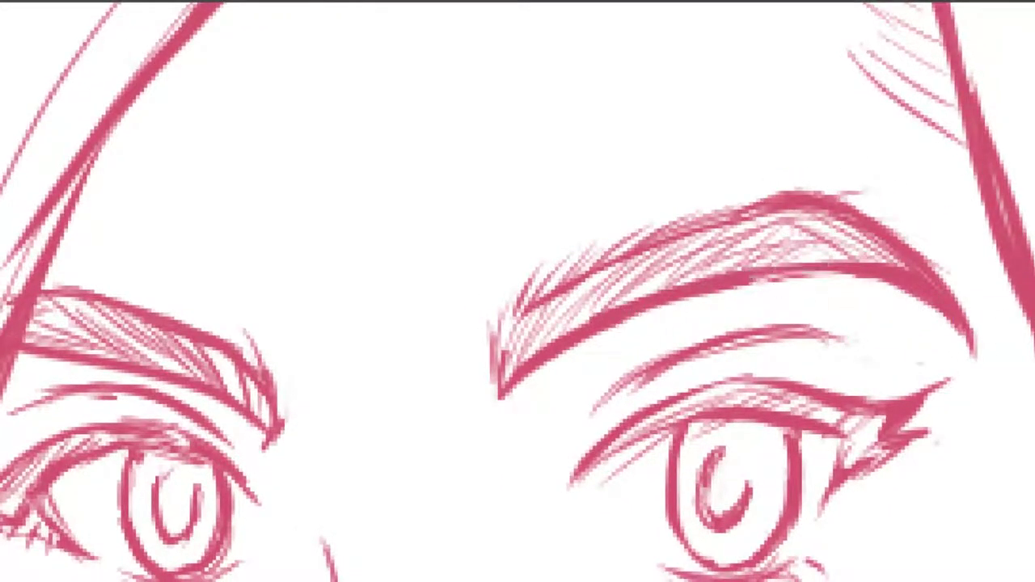
Step: Add hair strokes to the left eyebrow's inner end and thicken the eyelid crease above the left eye
{"action": "left_click_drag", "start_coordinate": [312, 354], "coordinate": [603, 305]}
{"action": "mouse_move", "coordinate": [480, 263]}
{"action": "left_mouse_down"}
{"action": "mouse_move", "coordinate": [557, 356]}
{"action": "mouse_move", "coordinate": [558, 400]}
{"action": "left_mouse_up"}
{"action": "left_click_drag", "start_coordinate": [307, 382], "coordinate": [489, 339]}
{"action": "left_click_drag", "start_coordinate": [307, 356], "coordinate": [398, 398]}
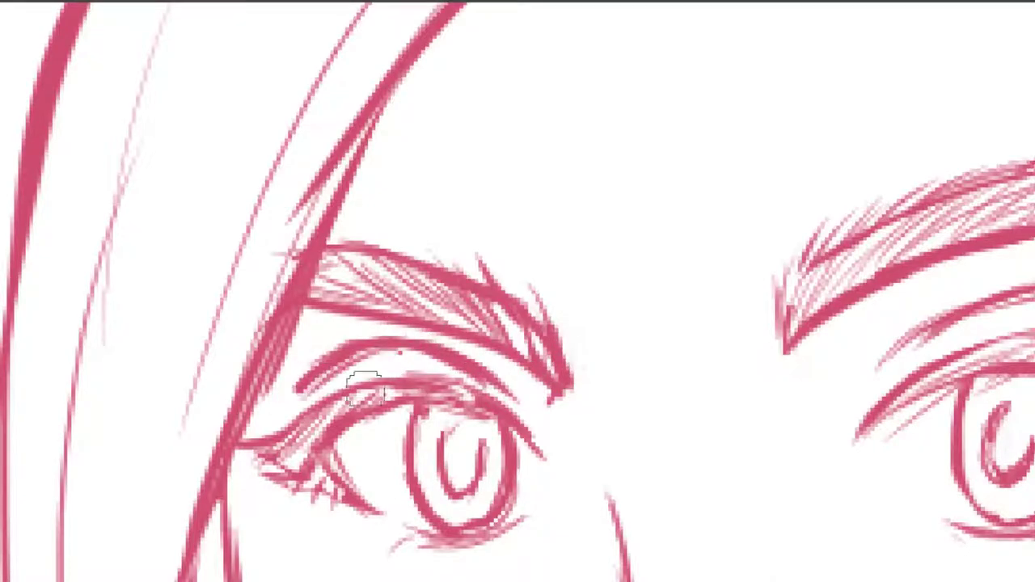
{"action": "left_click_drag", "start_coordinate": [299, 436], "coordinate": [254, 487]}
{"action": "key", "text": "ctrl+minus"}
{"action": "key", "text": "ctrl+minus"}
{"action": "key", "text": "ctrl+minus"}
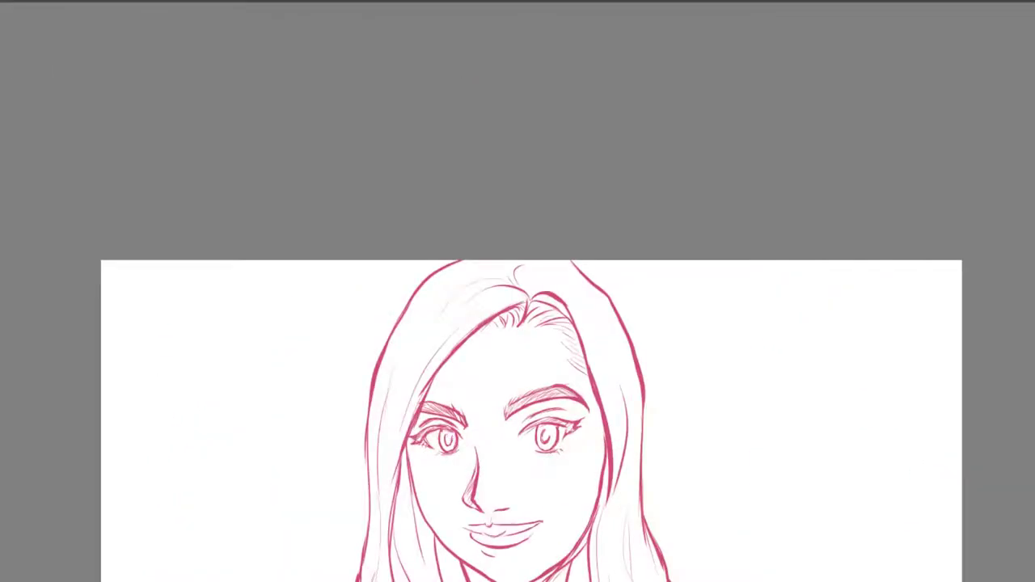
{"action": "key", "text": "alt+e"}
{"action": "key", "text": "Escape"}
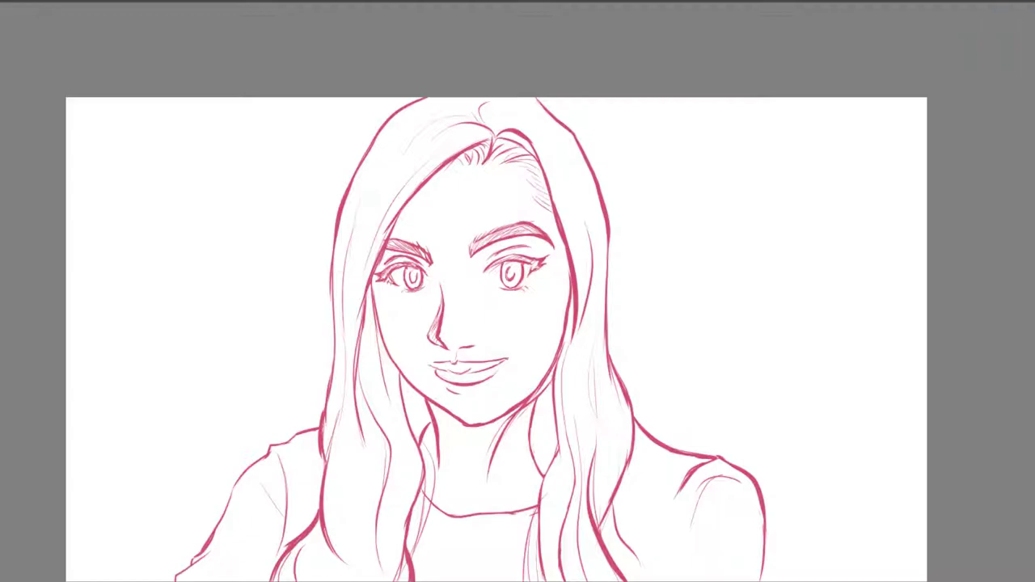
Step: Paint the face and neck in a flat light peach skin tone beneath the red line art
{"action": "mouse_move", "coordinate": [412, 186]}
{"action": "left_mouse_down"}
{"action": "mouse_move", "coordinate": [396, 339]}
{"action": "mouse_move", "coordinate": [439, 185]}
{"action": "mouse_move", "coordinate": [536, 273]}
{"action": "mouse_move", "coordinate": [471, 292]}
{"action": "mouse_move", "coordinate": [538, 370]}
{"action": "mouse_move", "coordinate": [485, 462]}
{"action": "mouse_move", "coordinate": [525, 485]}
{"action": "left_mouse_up"}
{"action": "scroll", "coordinate": [651, 324], "scroll_direction": "down", "scroll_amount": 2}
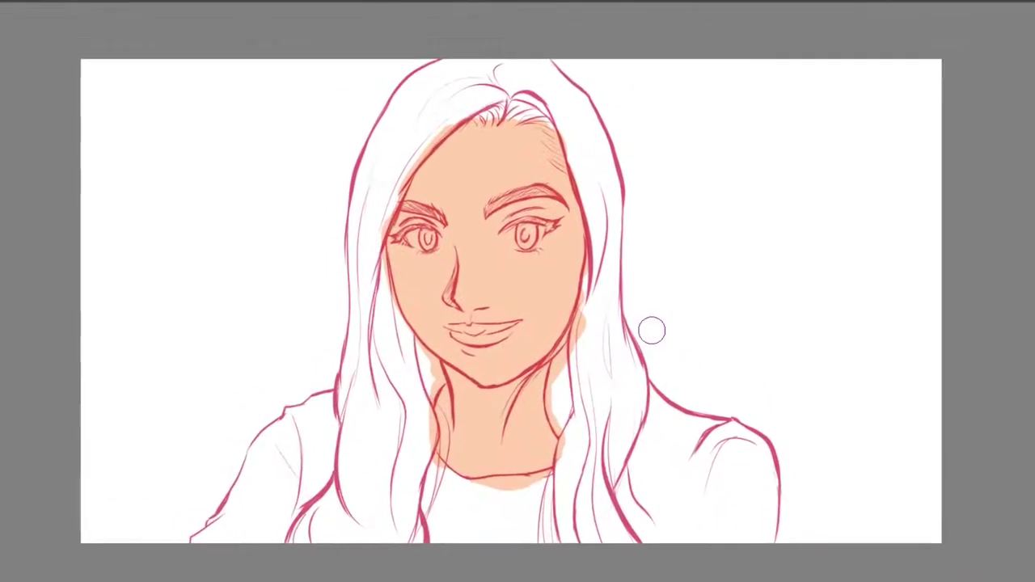
{"action": "mouse_move", "coordinate": [452, 133]}
{"action": "left_mouse_down"}
{"action": "mouse_move", "coordinate": [474, 150]}
{"action": "mouse_move", "coordinate": [434, 270]}
{"action": "mouse_move", "coordinate": [560, 229]}
{"action": "mouse_move", "coordinate": [566, 129]}
{"action": "mouse_move", "coordinate": [458, 434]}
{"action": "mouse_move", "coordinate": [495, 374]}
{"action": "left_mouse_up"}
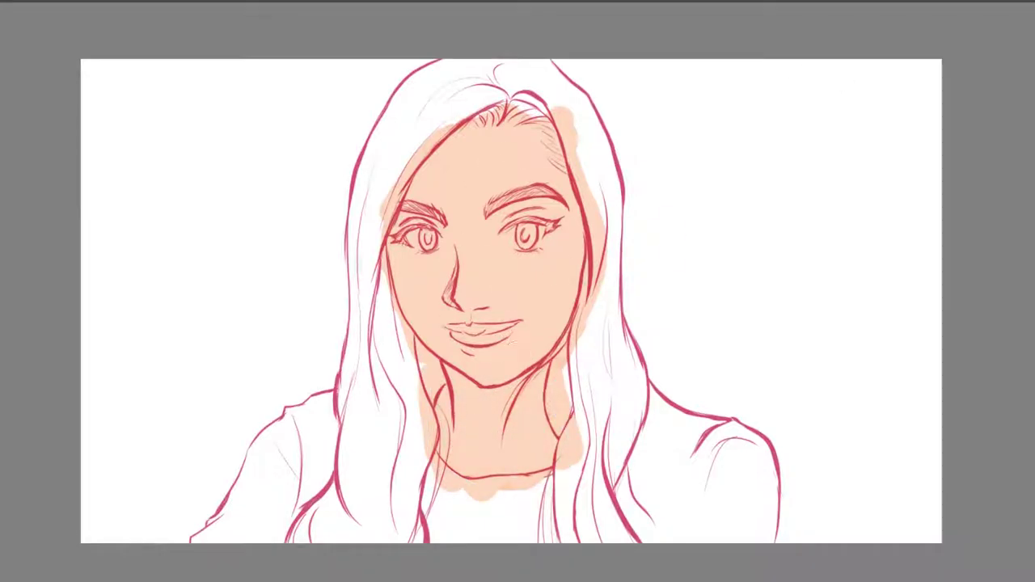
{"action": "mouse_move", "coordinate": [364, 158]}
{"action": "left_mouse_down"}
{"action": "mouse_move", "coordinate": [425, 72]}
{"action": "mouse_move", "coordinate": [389, 192]}
{"action": "mouse_move", "coordinate": [423, 160]}
{"action": "mouse_move", "coordinate": [549, 121]}
{"action": "mouse_move", "coordinate": [588, 386]}
{"action": "left_mouse_up"}
{"action": "key", "text": "Delete"}
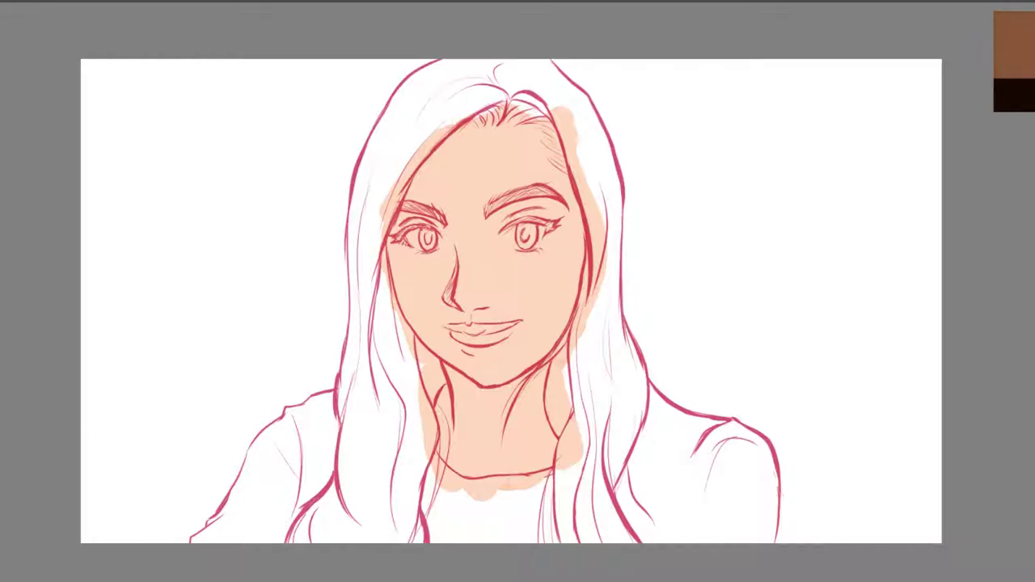
Step: Block in the hair, eyebrows, upper lash lines and irises with flat dark brown
{"action": "left_click_drag", "start_coordinate": [422, 77], "coordinate": [348, 323]}
{"action": "mouse_move", "coordinate": [387, 130]}
{"action": "left_mouse_down"}
{"action": "mouse_move", "coordinate": [358, 450]}
{"action": "mouse_move", "coordinate": [372, 517]}
{"action": "mouse_move", "coordinate": [411, 364]}
{"action": "mouse_move", "coordinate": [370, 326]}
{"action": "mouse_move", "coordinate": [448, 116]}
{"action": "mouse_move", "coordinate": [526, 109]}
{"action": "mouse_move", "coordinate": [592, 150]}
{"action": "mouse_move", "coordinate": [580, 421]}
{"action": "mouse_move", "coordinate": [623, 146]}
{"action": "mouse_move", "coordinate": [594, 450]}
{"action": "mouse_move", "coordinate": [603, 357]}
{"action": "left_mouse_up"}
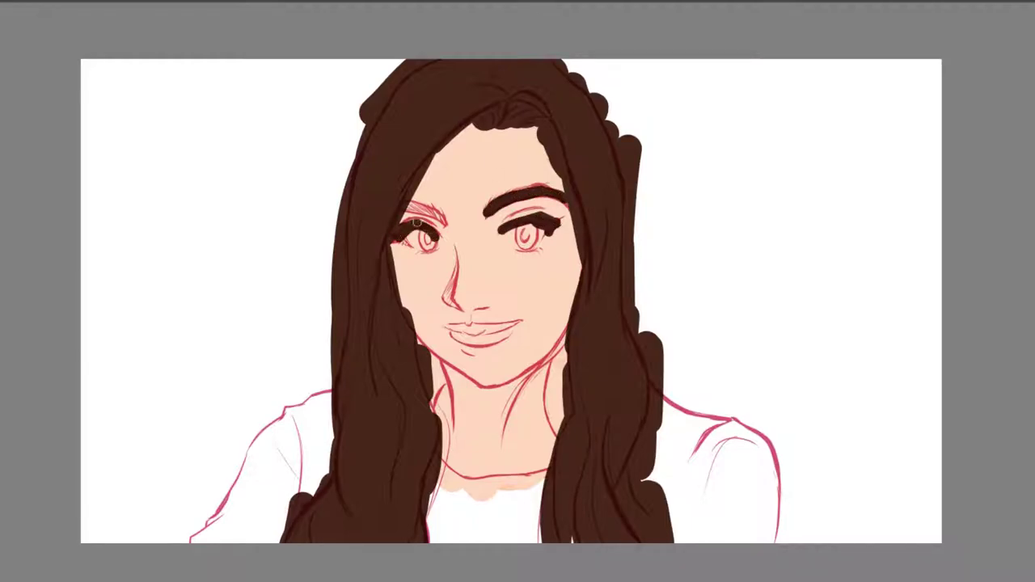
{"action": "left_click_drag", "start_coordinate": [447, 220], "coordinate": [395, 202]}
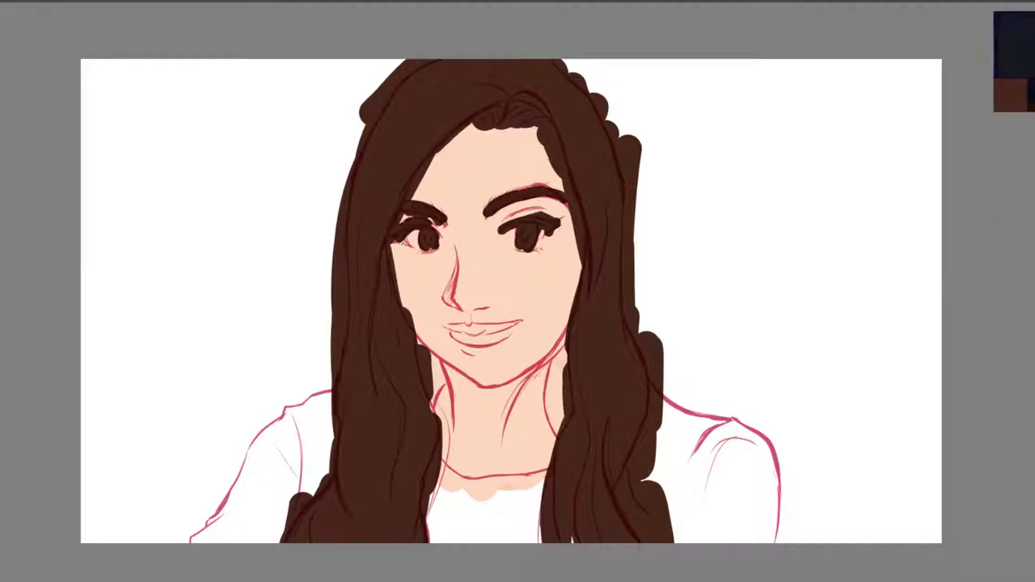
Step: Fill the shirt's shoulders, sleeves and chest with flat dark navy around the hair
{"action": "left_click_drag", "start_coordinate": [660, 391], "coordinate": [637, 471]}
{"action": "mouse_move", "coordinate": [653, 376]}
{"action": "left_mouse_down"}
{"action": "mouse_move", "coordinate": [634, 477]}
{"action": "mouse_move", "coordinate": [647, 538]}
{"action": "left_mouse_up"}
{"action": "mouse_move", "coordinate": [665, 438]}
{"action": "left_mouse_down"}
{"action": "mouse_move", "coordinate": [636, 467]}
{"action": "mouse_move", "coordinate": [716, 445]}
{"action": "mouse_move", "coordinate": [781, 485]}
{"action": "left_mouse_up"}
{"action": "mouse_move", "coordinate": [324, 386]}
{"action": "left_mouse_down"}
{"action": "mouse_move", "coordinate": [319, 477]}
{"action": "mouse_move", "coordinate": [246, 458]}
{"action": "mouse_move", "coordinate": [295, 473]}
{"action": "left_mouse_up"}
{"action": "mouse_move", "coordinate": [437, 452]}
{"action": "left_mouse_down"}
{"action": "mouse_move", "coordinate": [518, 517]}
{"action": "mouse_move", "coordinate": [452, 526]}
{"action": "mouse_move", "coordinate": [517, 533]}
{"action": "left_mouse_up"}
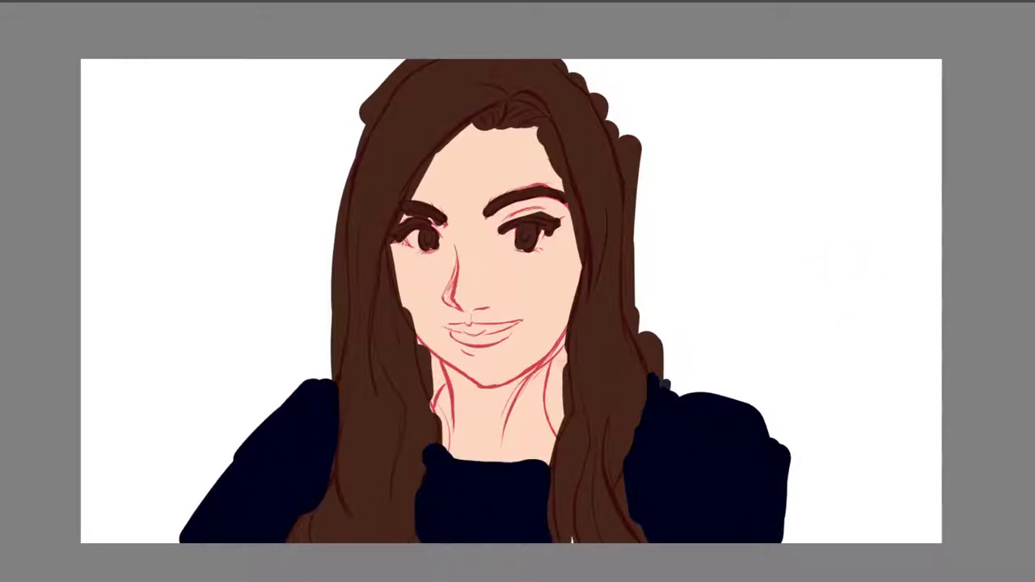
Step: Sample the hair's dark brown and extend the hair fill beside the jaw on both sides of the neck
{"action": "left_click", "coordinate": [592, 338], "text": "alt"}
{"action": "mouse_move", "coordinate": [576, 332]}
{"action": "left_mouse_down"}
{"action": "mouse_move", "coordinate": [546, 420]}
{"action": "mouse_move", "coordinate": [510, 408]}
{"action": "left_mouse_up"}
{"action": "left_click_drag", "start_coordinate": [415, 388], "coordinate": [441, 340]}
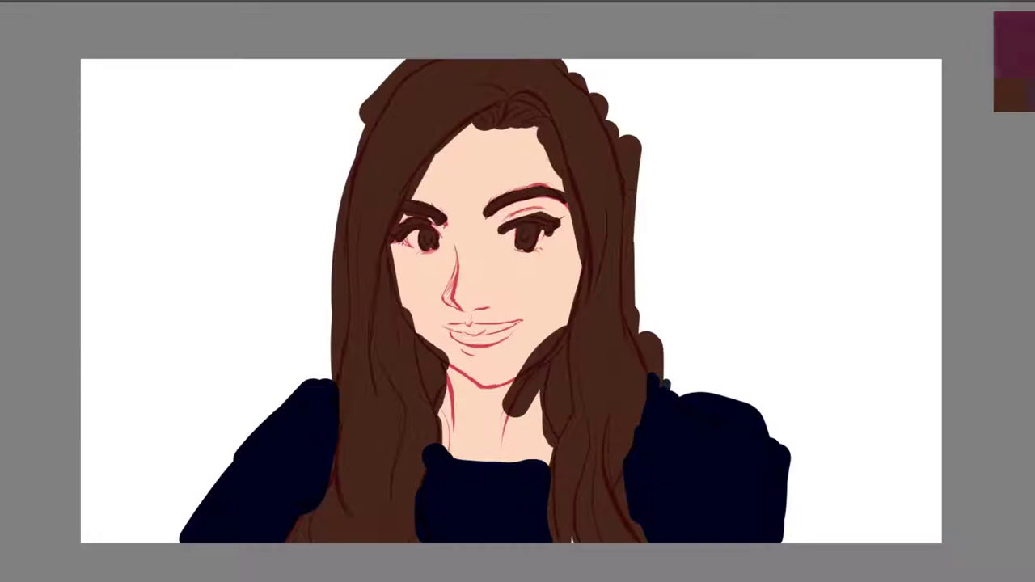
Step: Block in the lips with dark purple and trim the fill to the sketched lip outline and pointed corners
{"action": "mouse_move", "coordinate": [451, 339]}
{"action": "left_mouse_down"}
{"action": "mouse_move", "coordinate": [514, 334]}
{"action": "mouse_move", "coordinate": [453, 334]}
{"action": "left_mouse_up"}
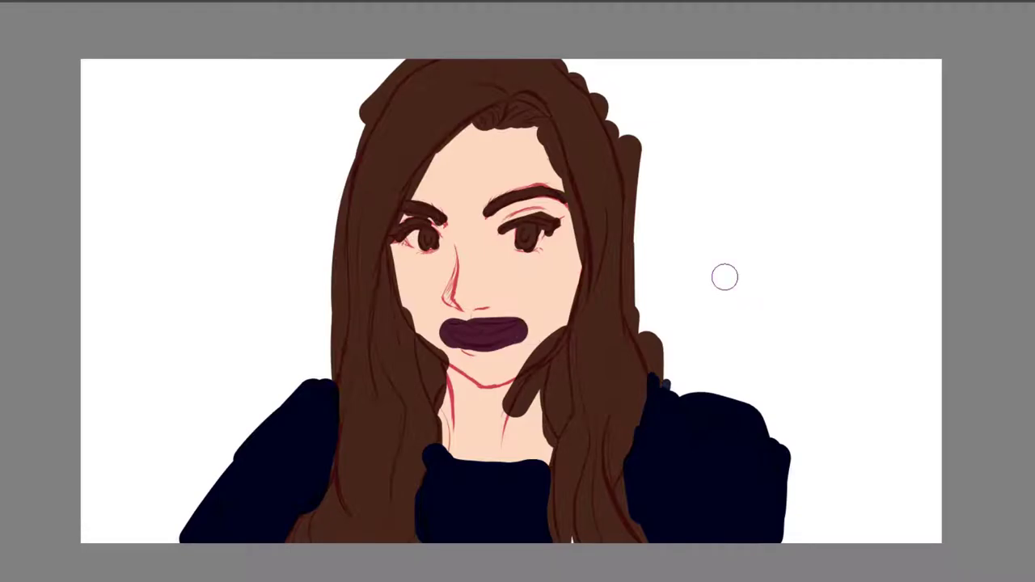
{"action": "scroll", "coordinate": [724, 278], "scroll_direction": "up", "scroll_amount": 5}
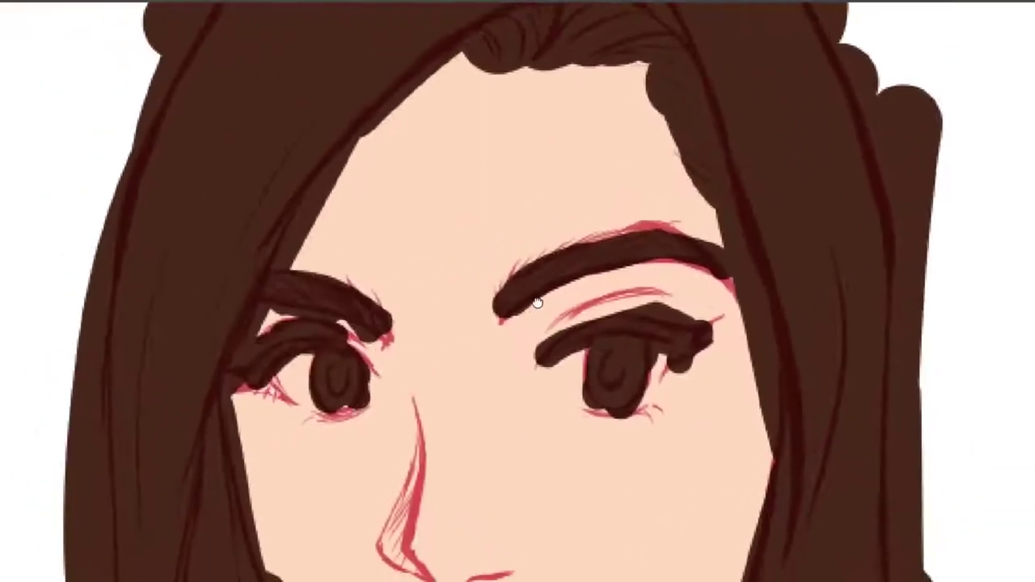
{"action": "scroll", "coordinate": [381, 307], "scroll_direction": "up", "scroll_amount": 3}
{"action": "scroll", "coordinate": [552, 180], "scroll_direction": "down", "scroll_amount": 3}
{"action": "scroll", "coordinate": [769, 342], "scroll_direction": "down", "scroll_amount": 5}
{"action": "left_click_drag", "start_coordinate": [619, 224], "coordinate": [555, 215]}
{"action": "left_click_drag", "start_coordinate": [728, 202], "coordinate": [671, 283]}
{"action": "left_click_drag", "start_coordinate": [703, 242], "coordinate": [582, 303]}
{"action": "left_click_drag", "start_coordinate": [529, 218], "coordinate": [540, 230]}
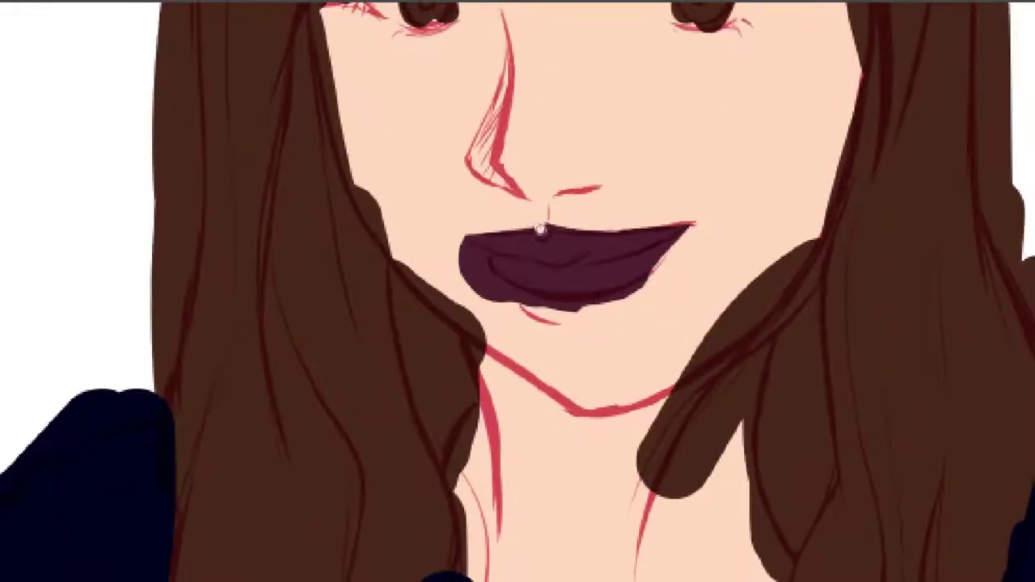
{"action": "mouse_move", "coordinate": [468, 239]}
{"action": "left_mouse_down"}
{"action": "mouse_move", "coordinate": [465, 267]}
{"action": "mouse_move", "coordinate": [495, 269]}
{"action": "mouse_move", "coordinate": [561, 317]}
{"action": "mouse_move", "coordinate": [638, 284]}
{"action": "mouse_move", "coordinate": [683, 232]}
{"action": "left_mouse_up"}
{"action": "key", "text": "bracketleft"}
{"action": "key", "text": "bracketleft"}
{"action": "key", "text": "bracketleft"}
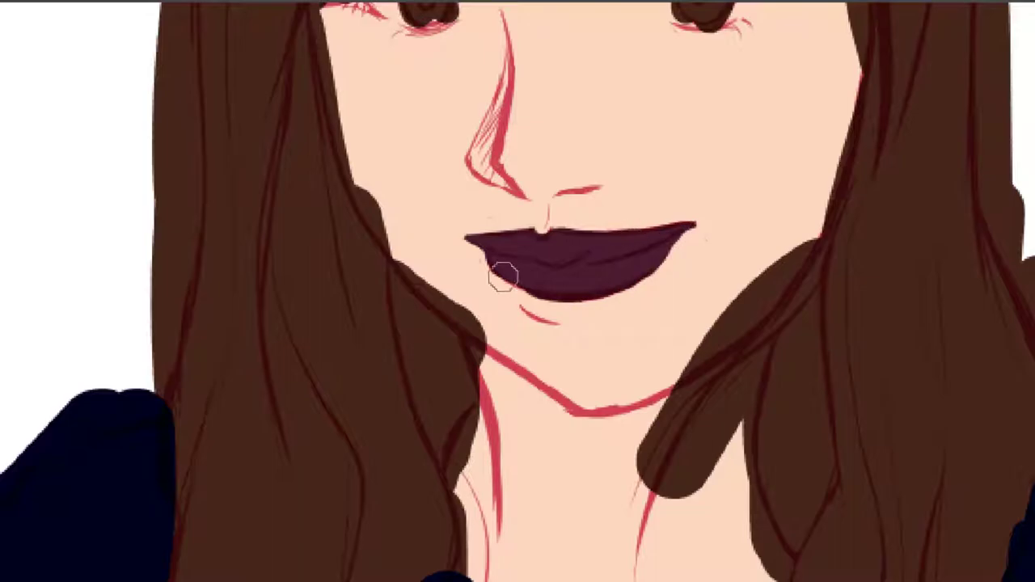
Step: Trim the hair edge beside the right temple and shape the right eyebrow with a tapered tail and fine inner hairs
{"action": "scroll", "coordinate": [739, 175], "scroll_direction": "up", "scroll_amount": 5}
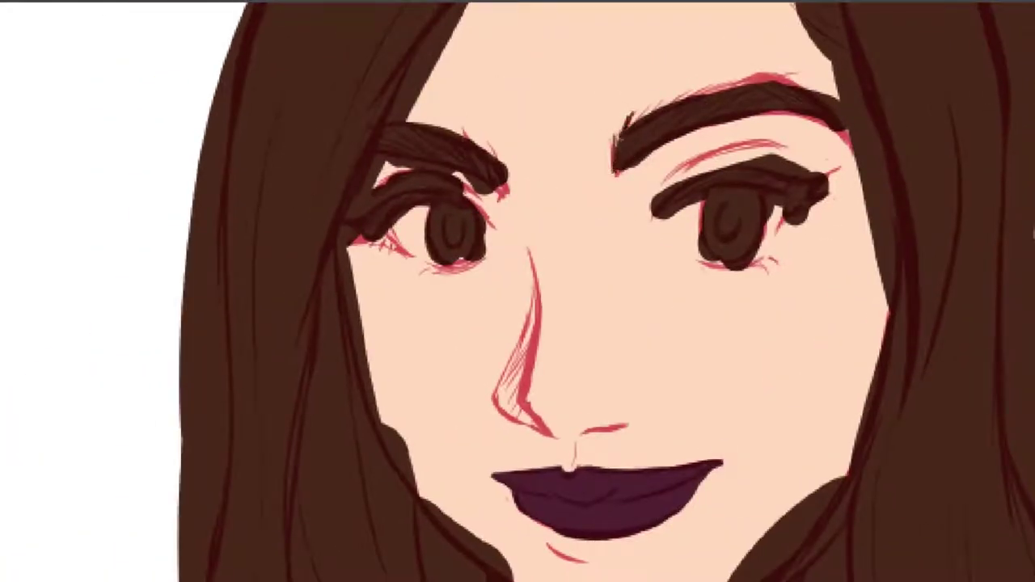
{"action": "mouse_move", "coordinate": [835, 98]}
{"action": "left_mouse_down"}
{"action": "mouse_move", "coordinate": [871, 168]}
{"action": "mouse_move", "coordinate": [871, 275]}
{"action": "mouse_move", "coordinate": [881, 252]}
{"action": "mouse_move", "coordinate": [860, 349]}
{"action": "left_mouse_up"}
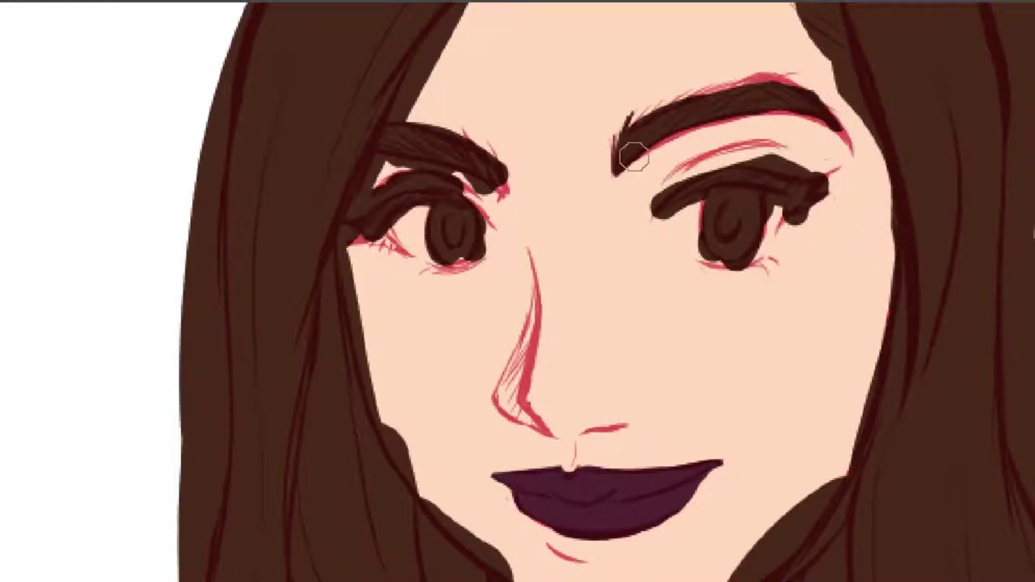
{"action": "left_click_drag", "start_coordinate": [662, 142], "coordinate": [814, 119]}
{"action": "left_click_drag", "start_coordinate": [616, 154], "coordinate": [708, 83]}
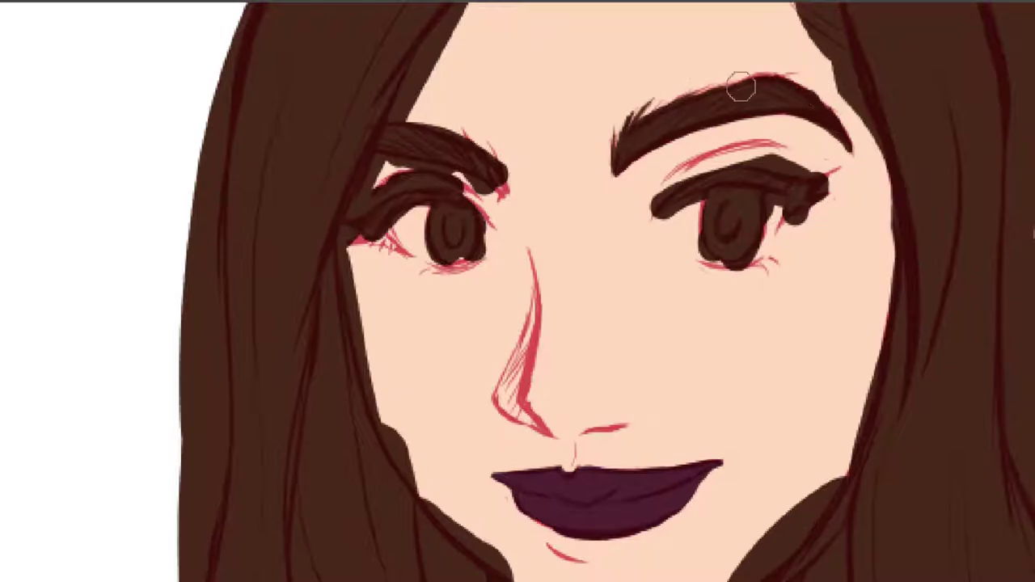
Step: Refine the right eye's upper lash line into a thin winged shape and add small dark lashes below the eye
{"action": "left_click_drag", "start_coordinate": [742, 160], "coordinate": [786, 162]}
{"action": "key", "text": "ctrl+z"}
{"action": "mouse_move", "coordinate": [679, 186]}
{"action": "left_mouse_down"}
{"action": "mouse_move", "coordinate": [642, 224]}
{"action": "mouse_move", "coordinate": [704, 184]}
{"action": "left_mouse_up"}
{"action": "mouse_move", "coordinate": [786, 236]}
{"action": "left_mouse_down"}
{"action": "mouse_move", "coordinate": [854, 175]}
{"action": "mouse_move", "coordinate": [815, 179]}
{"action": "left_mouse_up"}
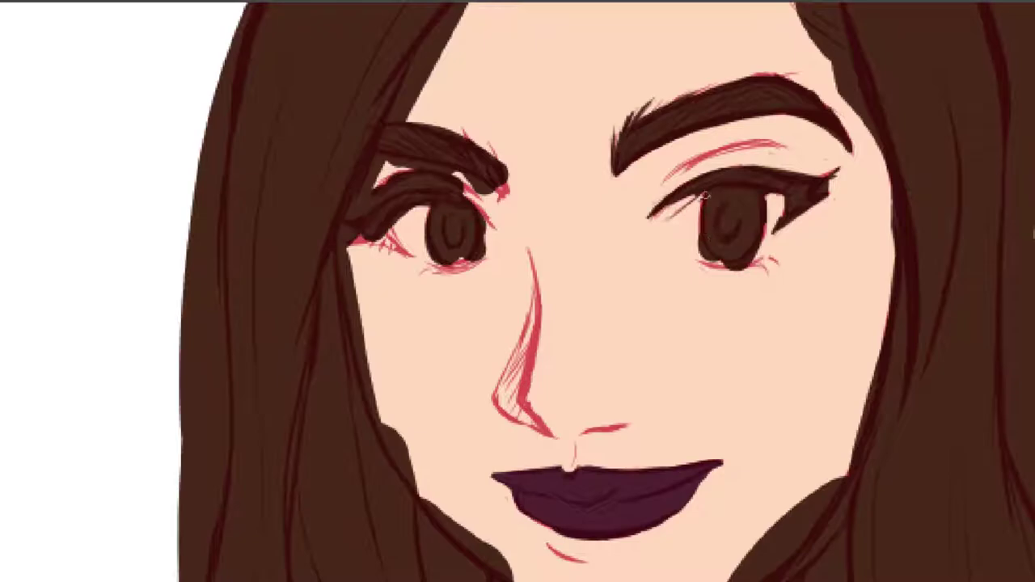
{"action": "mouse_move", "coordinate": [705, 264]}
{"action": "left_mouse_down"}
{"action": "mouse_move", "coordinate": [759, 254]}
{"action": "mouse_move", "coordinate": [767, 270]}
{"action": "left_mouse_up"}
{"action": "left_click_drag", "start_coordinate": [768, 257], "coordinate": [778, 267]}
Step: Shape the left eye's outer lashes and the left eyebrow's inner hairs, clearing excess brown around the eyelid and temple
{"action": "left_click_drag", "start_coordinate": [378, 235], "coordinate": [406, 257]}
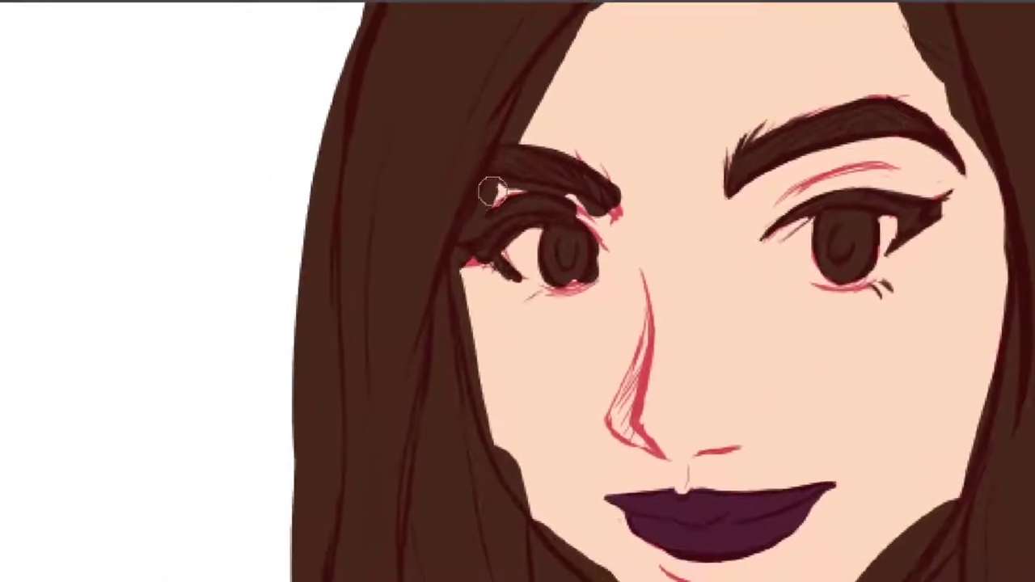
{"action": "left_click_drag", "start_coordinate": [377, 169], "coordinate": [500, 191]}
{"action": "left_click_drag", "start_coordinate": [621, 203], "coordinate": [606, 165]}
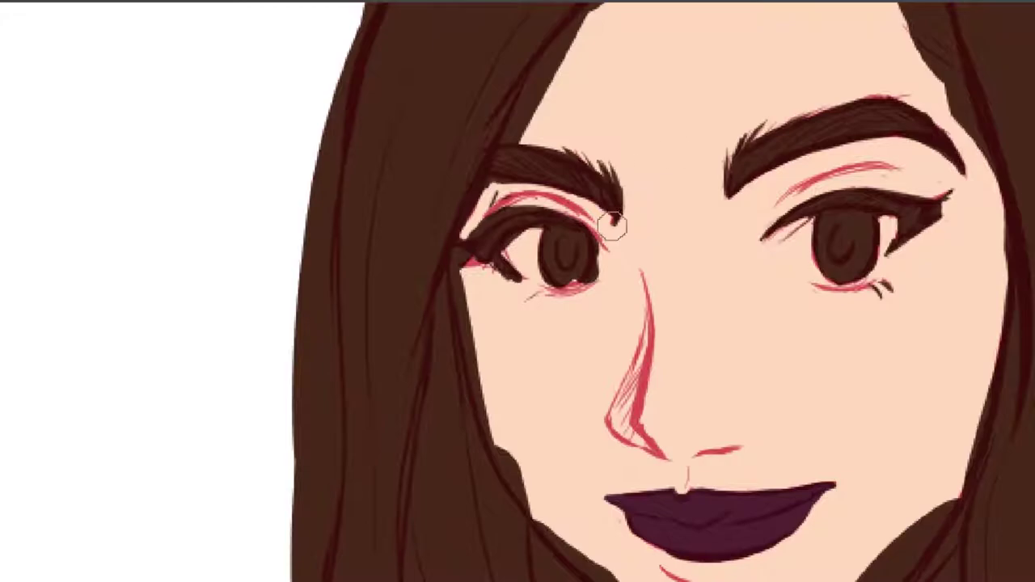
{"action": "mouse_move", "coordinate": [493, 198]}
{"action": "left_mouse_down"}
{"action": "mouse_move", "coordinate": [453, 283]}
{"action": "mouse_move", "coordinate": [462, 347]}
{"action": "left_mouse_up"}
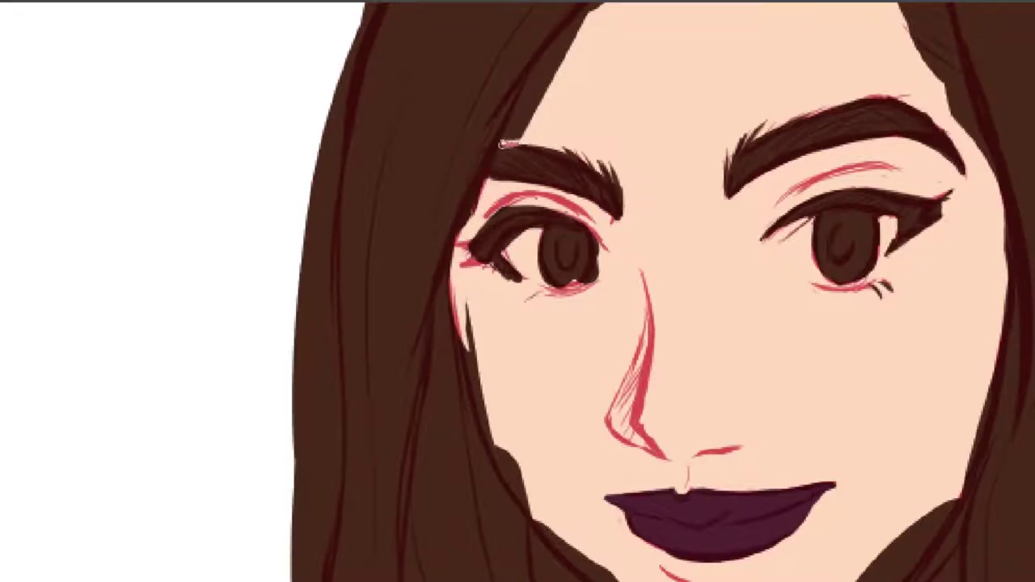
Step: Break the hair fill's edge along the forehead and right temple into fine, tapered hair strands
{"action": "left_click_drag", "start_coordinate": [576, 98], "coordinate": [253, 224]}
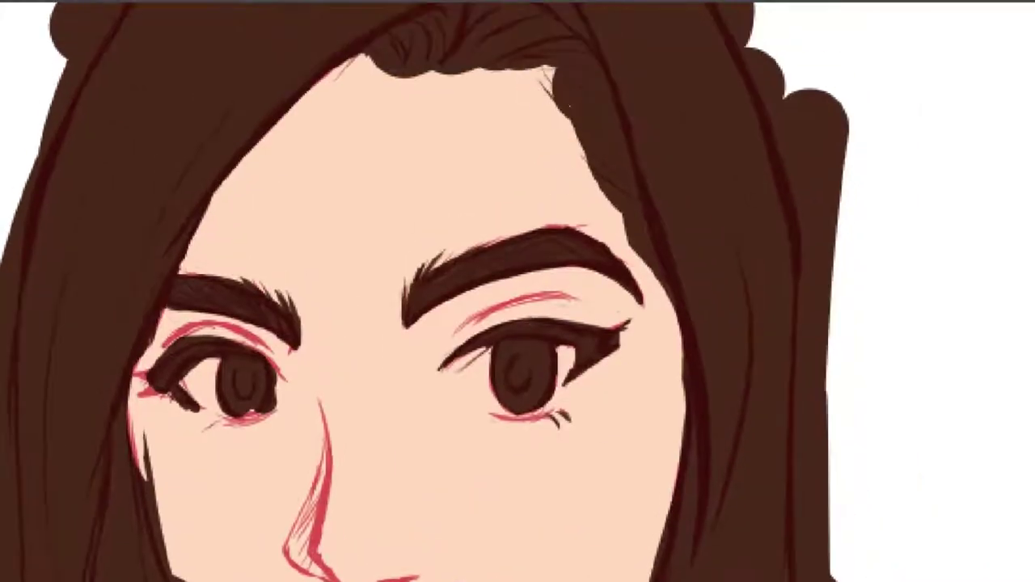
{"action": "left_click_drag", "start_coordinate": [580, 147], "coordinate": [546, 81]}
{"action": "left_click_drag", "start_coordinate": [564, 152], "coordinate": [604, 274]}
{"action": "mouse_move", "coordinate": [331, 144]}
{"action": "left_mouse_down"}
{"action": "mouse_move", "coordinate": [367, 134]}
{"action": "mouse_move", "coordinate": [376, 154]}
{"action": "mouse_move", "coordinate": [429, 126]}
{"action": "mouse_move", "coordinate": [420, 123]}
{"action": "mouse_move", "coordinate": [456, 143]}
{"action": "left_mouse_up"}
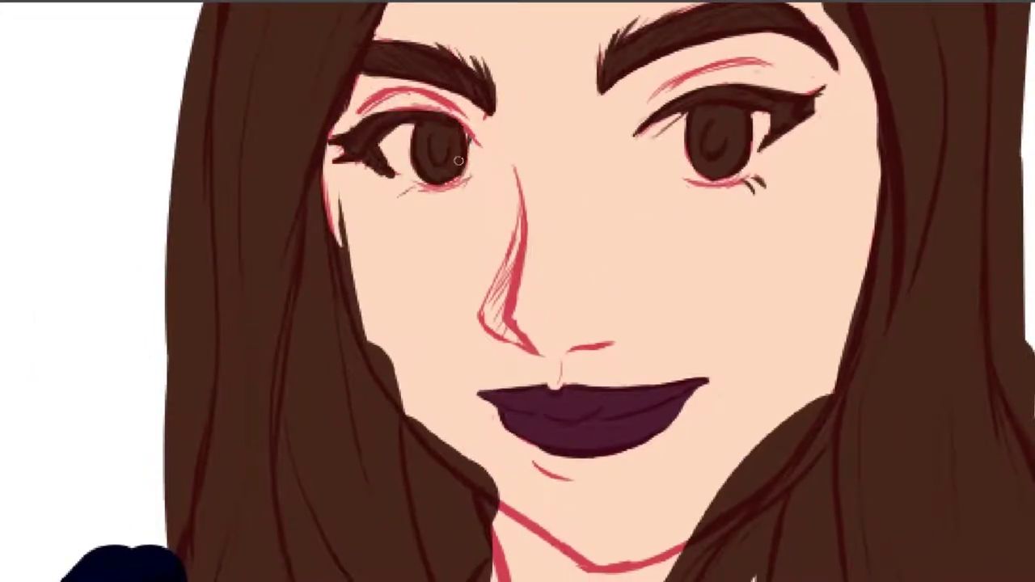
{"action": "scroll", "coordinate": [606, 272], "scroll_direction": "right", "scroll_amount": 3}
{"action": "scroll", "coordinate": [605, 273], "scroll_direction": "up", "scroll_amount": 8}
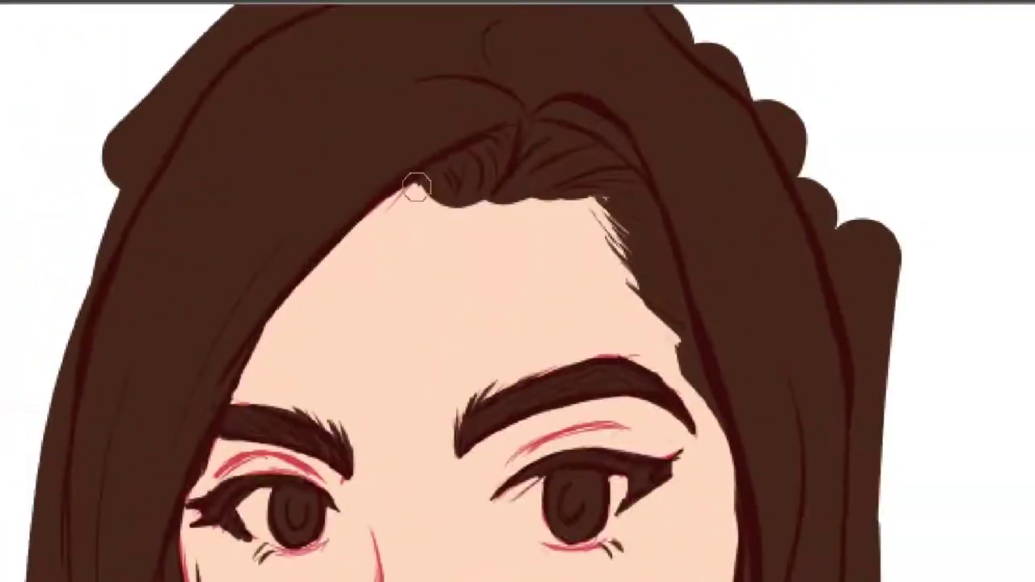
{"action": "mouse_move", "coordinate": [372, 217]}
{"action": "left_mouse_down"}
{"action": "mouse_move", "coordinate": [387, 196]}
{"action": "mouse_move", "coordinate": [411, 207]}
{"action": "mouse_move", "coordinate": [485, 179]}
{"action": "mouse_move", "coordinate": [512, 190]}
{"action": "mouse_move", "coordinate": [491, 217]}
{"action": "left_mouse_up"}
{"action": "mouse_move", "coordinate": [584, 169]}
{"action": "left_mouse_down"}
{"action": "mouse_move", "coordinate": [552, 207]}
{"action": "mouse_move", "coordinate": [594, 198]}
{"action": "mouse_move", "coordinate": [618, 230]}
{"action": "left_mouse_up"}
{"action": "left_click_drag", "start_coordinate": [647, 267], "coordinate": [609, 246]}
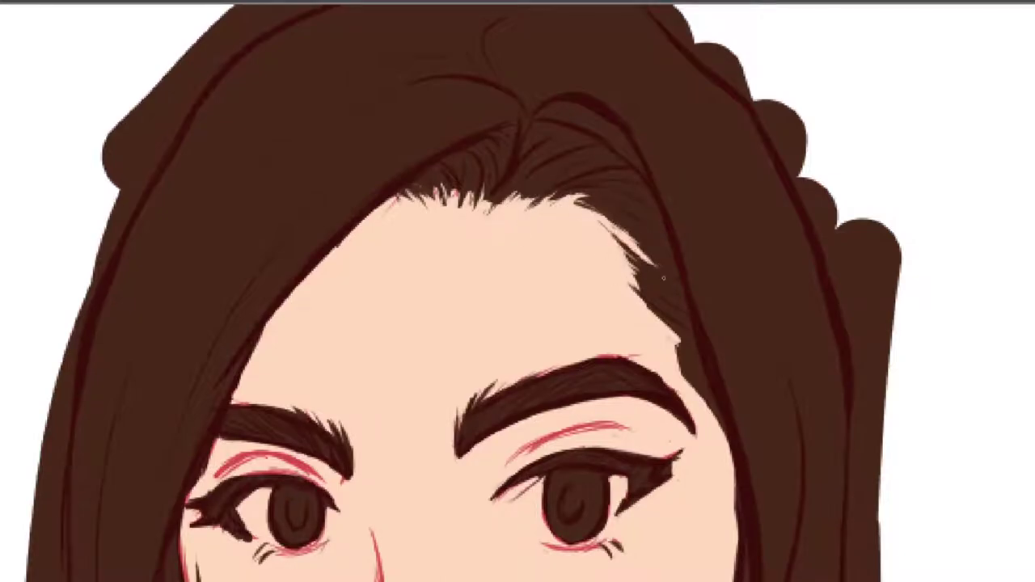
Step: Trim the brown hair fill overlapping the right cheek and jaw back to the face contour
{"action": "scroll", "coordinate": [702, 335], "scroll_direction": "down", "scroll_amount": 5}
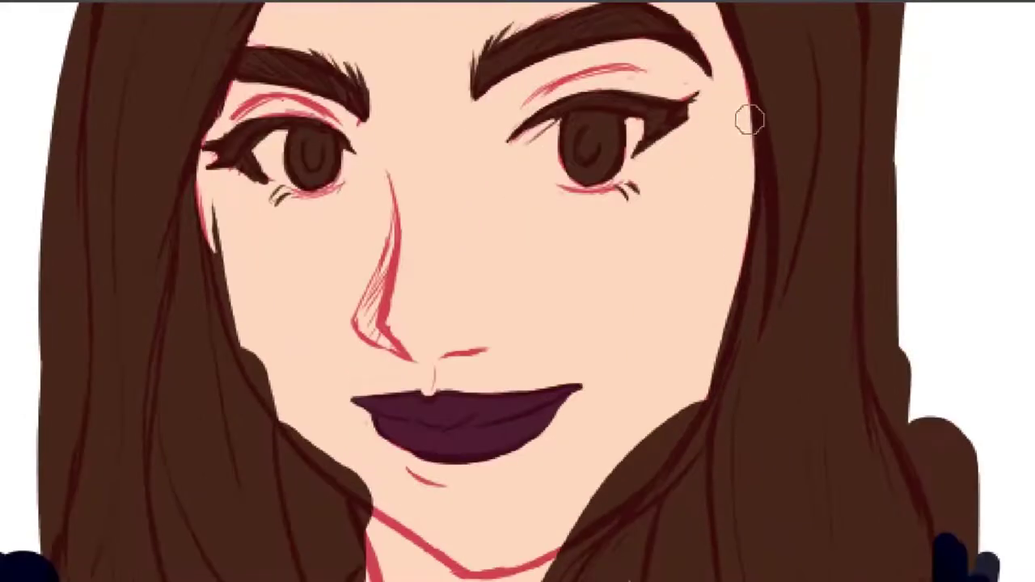
{"action": "scroll", "coordinate": [742, 122], "scroll_direction": "down", "scroll_amount": 1}
{"action": "mouse_move", "coordinate": [590, 477]}
{"action": "left_mouse_down"}
{"action": "mouse_move", "coordinate": [699, 354]}
{"action": "mouse_move", "coordinate": [610, 477]}
{"action": "mouse_move", "coordinate": [703, 346]}
{"action": "left_mouse_up"}
{"action": "scroll", "coordinate": [704, 346], "scroll_direction": "down", "scroll_amount": 3}
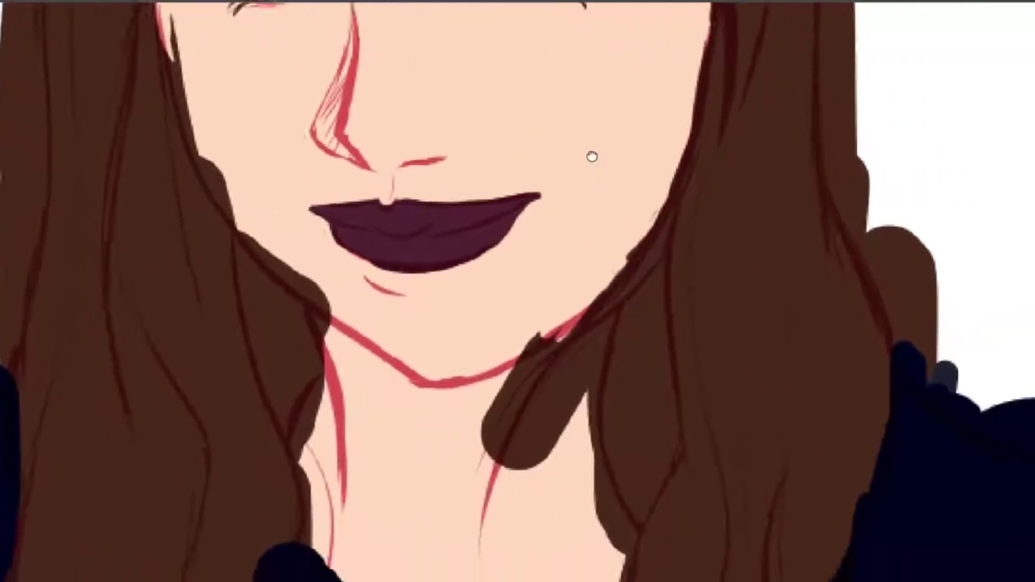
Step: Reduce the brown patch on the right side of the neck to thin, dark strands along the neck line
{"action": "mouse_move", "coordinate": [483, 412]}
{"action": "left_mouse_down"}
{"action": "mouse_move", "coordinate": [601, 261]}
{"action": "mouse_move", "coordinate": [606, 513]}
{"action": "mouse_move", "coordinate": [612, 495]}
{"action": "mouse_move", "coordinate": [509, 399]}
{"action": "mouse_move", "coordinate": [573, 292]}
{"action": "mouse_move", "coordinate": [496, 381]}
{"action": "left_mouse_up"}
{"action": "left_click_drag", "start_coordinate": [477, 437], "coordinate": [576, 260]}
{"action": "left_click_drag", "start_coordinate": [482, 404], "coordinate": [556, 279]}
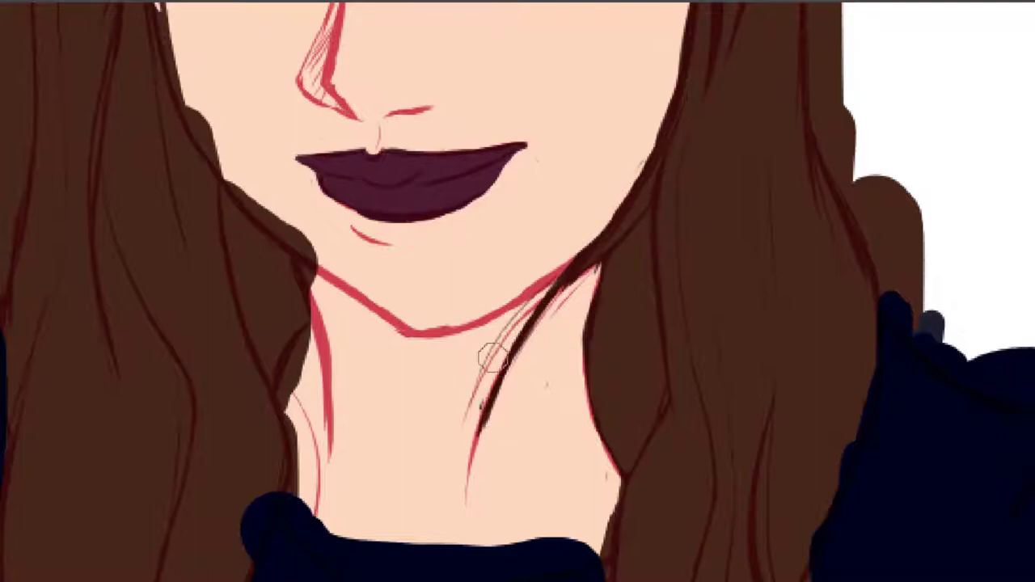
{"action": "left_click_drag", "start_coordinate": [483, 380], "coordinate": [577, 267]}
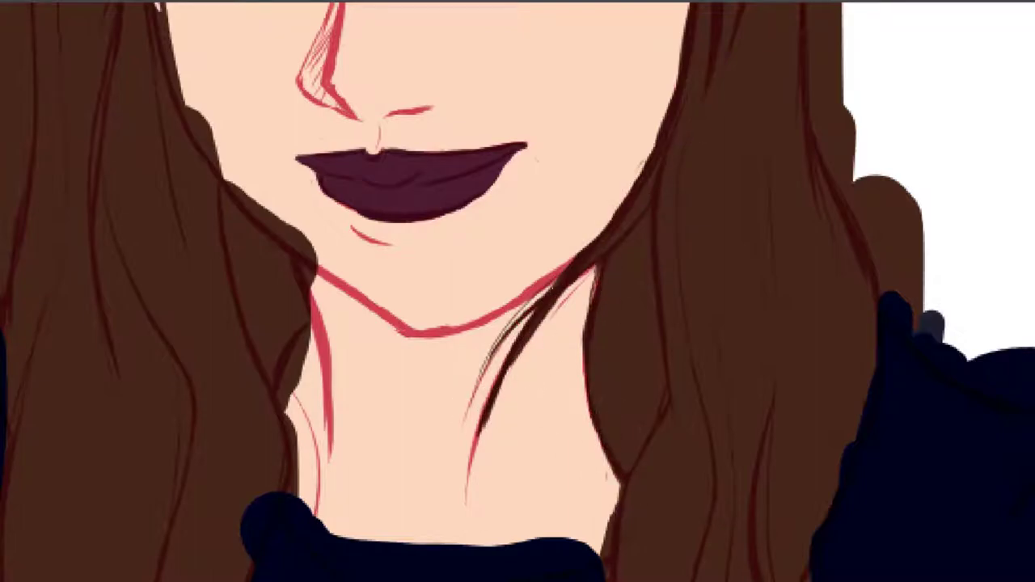
Step: Trim the navy shirt towards the sketched neckline and bring the left hair lock down over the shirt
{"action": "scroll", "coordinate": [613, 275], "scroll_direction": "down", "scroll_amount": 5}
{"action": "mouse_move", "coordinate": [603, 339]}
{"action": "left_mouse_down"}
{"action": "mouse_move", "coordinate": [423, 375]}
{"action": "mouse_move", "coordinate": [547, 353]}
{"action": "mouse_move", "coordinate": [323, 367]}
{"action": "mouse_move", "coordinate": [305, 244]}
{"action": "mouse_move", "coordinate": [242, 501]}
{"action": "left_mouse_up"}
{"action": "scroll", "coordinate": [364, 210], "scroll_direction": "up", "scroll_amount": 2}
{"action": "key", "text": "ctrl+z"}
{"action": "mouse_move", "coordinate": [283, 257]}
{"action": "left_mouse_down"}
{"action": "mouse_move", "coordinate": [274, 202]}
{"action": "mouse_move", "coordinate": [267, 275]}
{"action": "left_mouse_up"}
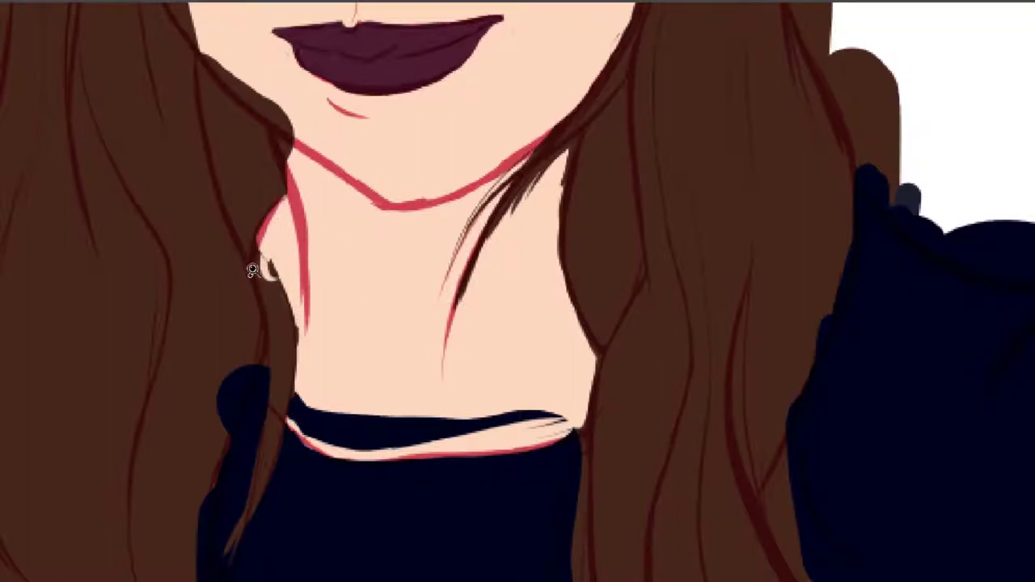
Step: Erase the brown hair fill covering the left jaw corner and the gap beside the left neck line
{"action": "scroll", "coordinate": [252, 261], "scroll_direction": "up", "scroll_amount": 2}
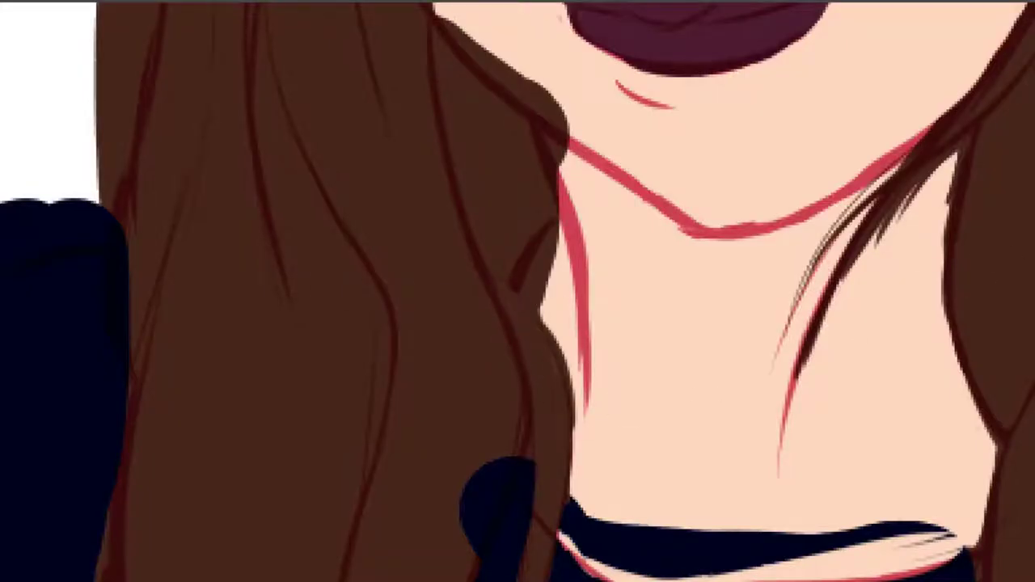
{"action": "scroll", "coordinate": [681, 439], "scroll_direction": "up", "scroll_amount": 4}
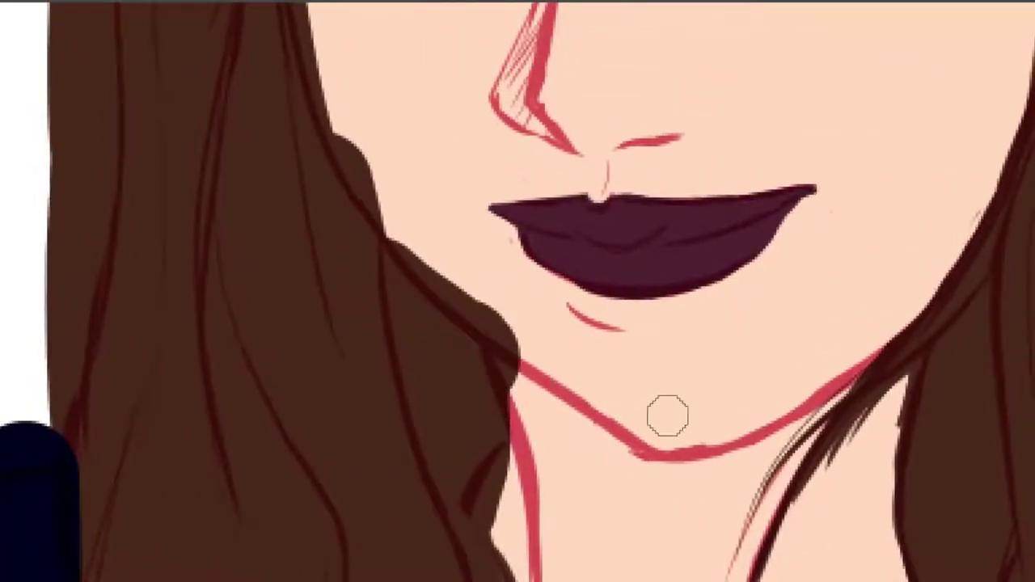
{"action": "scroll", "coordinate": [555, 369], "scroll_direction": "down", "scroll_amount": 1}
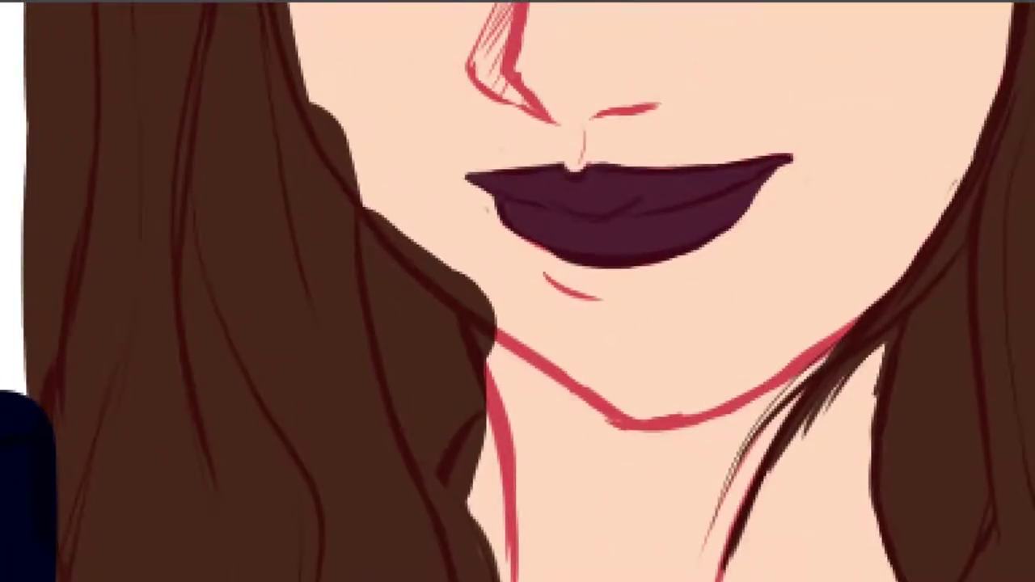
{"action": "mouse_move", "coordinate": [445, 235]}
{"action": "left_mouse_down"}
{"action": "mouse_move", "coordinate": [519, 334]}
{"action": "mouse_move", "coordinate": [469, 380]}
{"action": "left_mouse_up"}
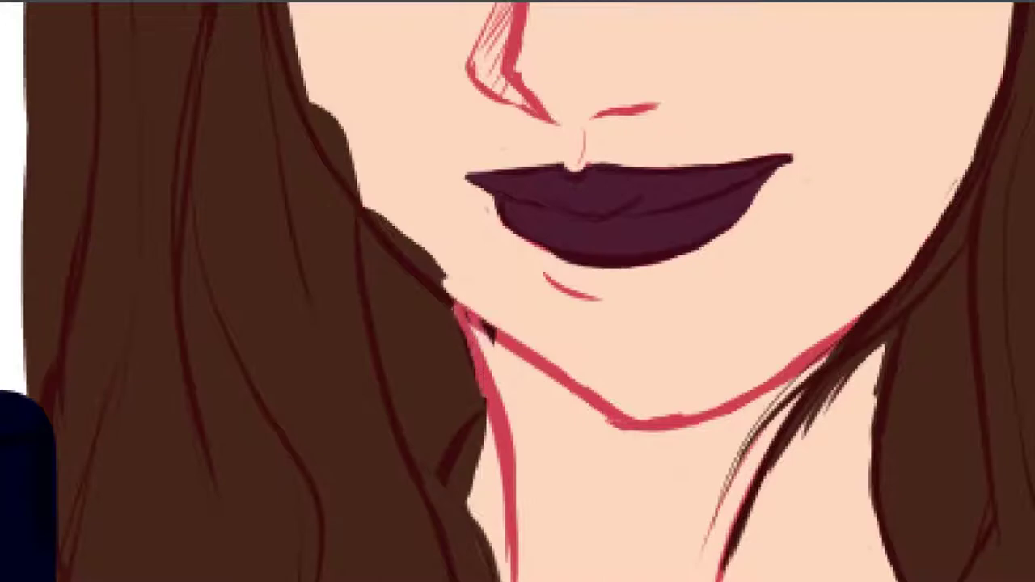
{"action": "mouse_move", "coordinate": [467, 501]}
{"action": "left_mouse_down"}
{"action": "mouse_move", "coordinate": [456, 420]}
{"action": "mouse_move", "coordinate": [461, 477]}
{"action": "mouse_move", "coordinate": [481, 356]}
{"action": "mouse_move", "coordinate": [464, 420]}
{"action": "mouse_move", "coordinate": [437, 461]}
{"action": "left_mouse_up"}
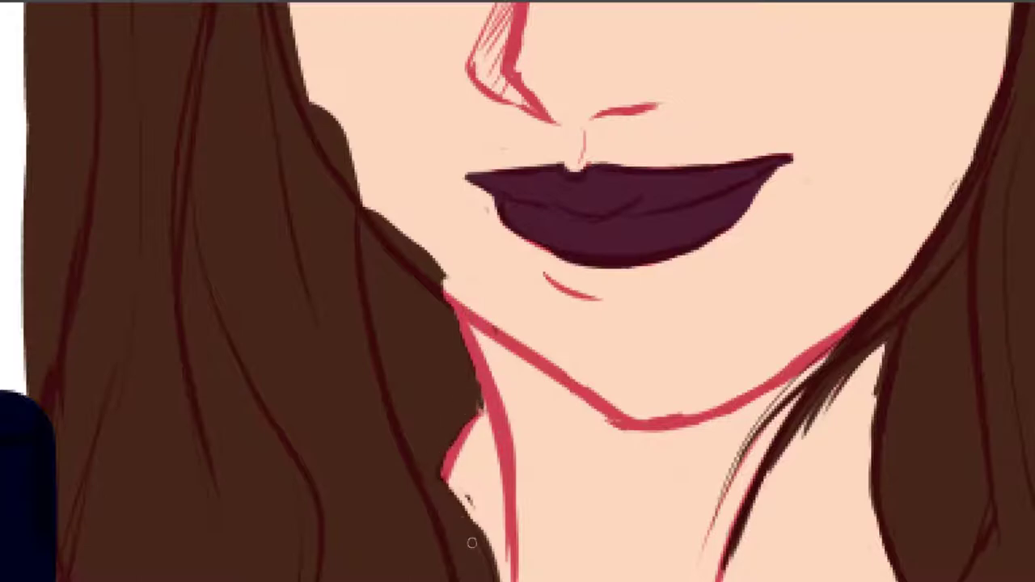
Step: Trim the hair fill along the left cheek to follow the face contour from the jaw up to the eye
{"action": "left_click_drag", "start_coordinate": [315, 89], "coordinate": [426, 275]}
{"action": "scroll", "coordinate": [365, 181], "scroll_direction": "up", "scroll_amount": 1}
{"action": "scroll", "coordinate": [374, 272], "scroll_direction": "up", "scroll_amount": 2}
{"action": "left_click_drag", "start_coordinate": [326, 278], "coordinate": [322, 124]}
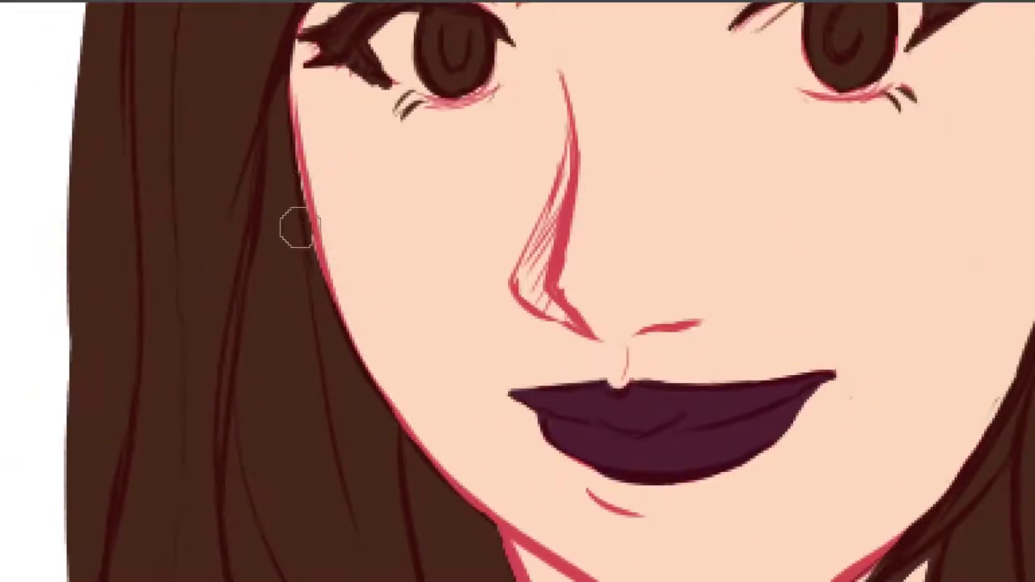